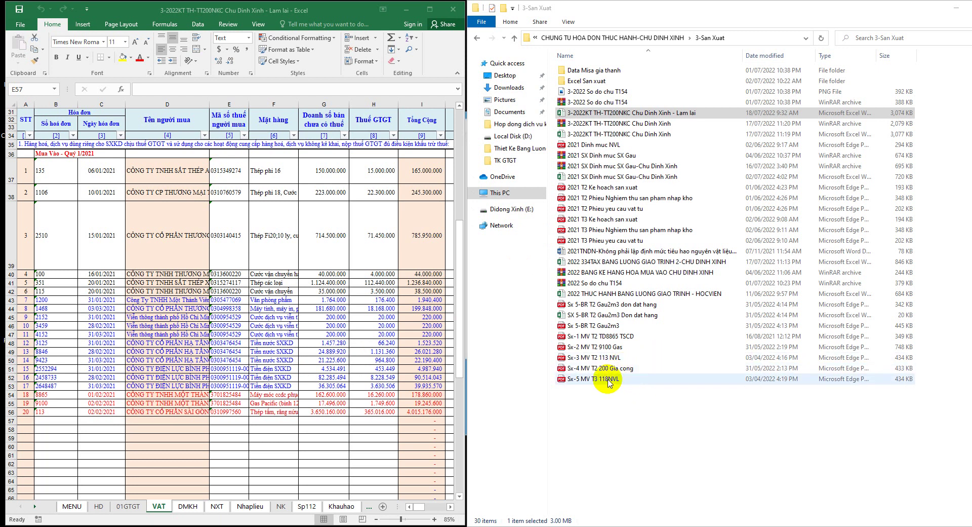
Open the invoice PDF Sx-5 MV T3 118NVL from the 3-San Xuat folder in Edge
click(609, 381)
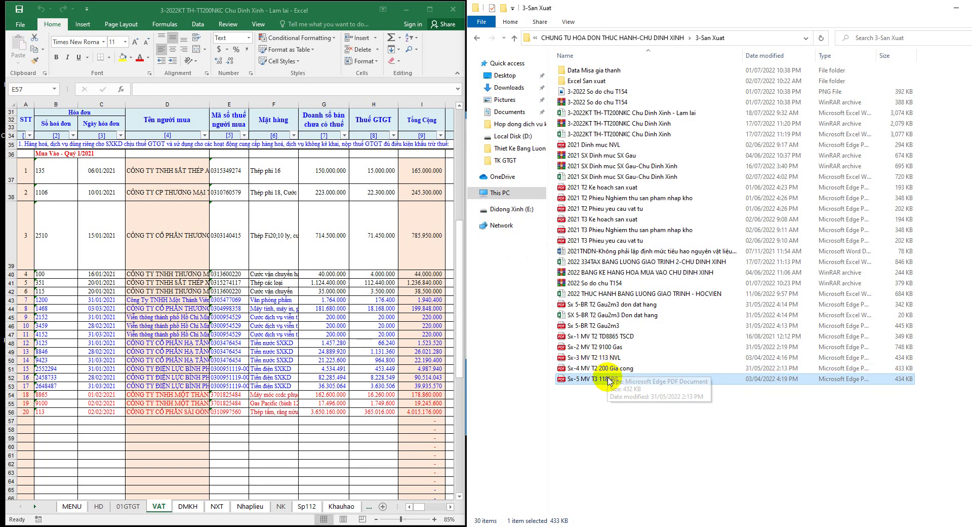
double_click(609, 379)
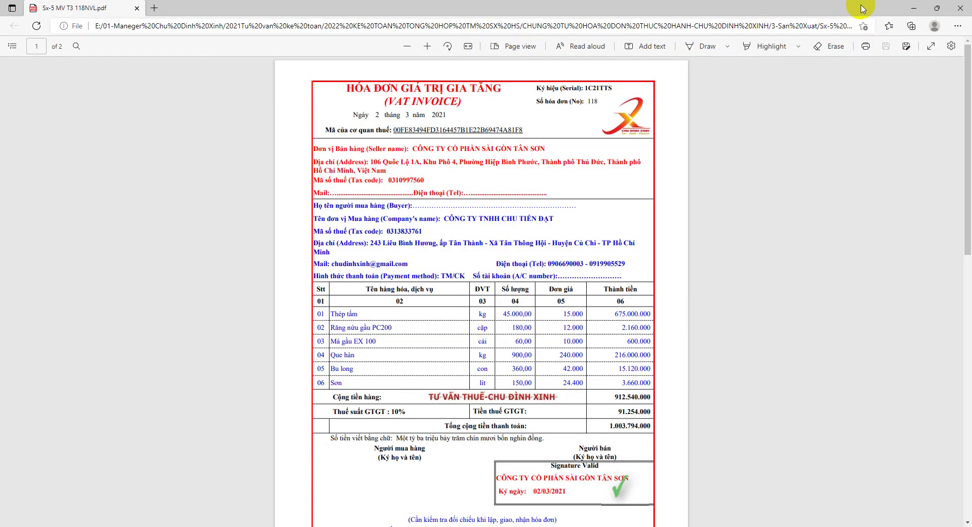
Shrink the Edge invoice window and place it on the right, beside the Excel workbook
click(937, 8)
drag(356, 18, 854, 13)
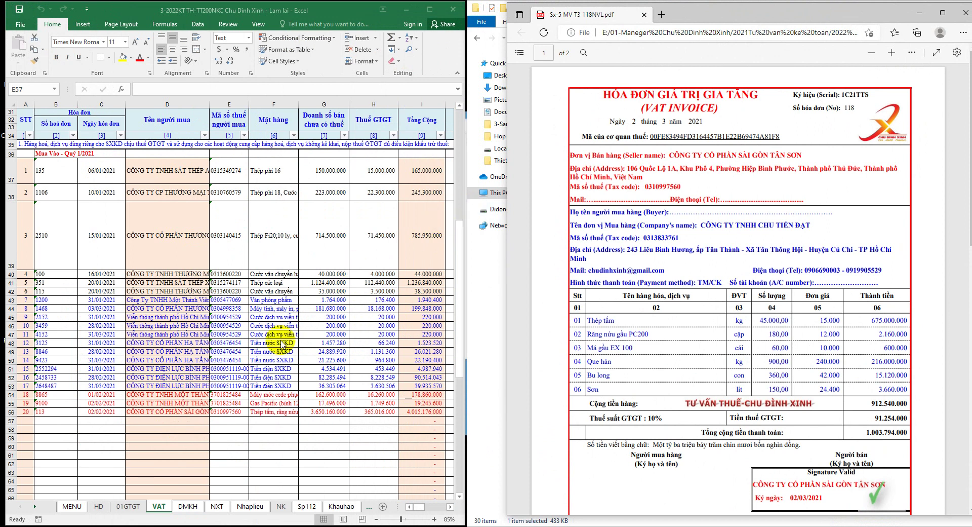
Enter invoice number 118 in B57 and date 02/03/2021 in C57 on the VAT sheet
click(70, 420)
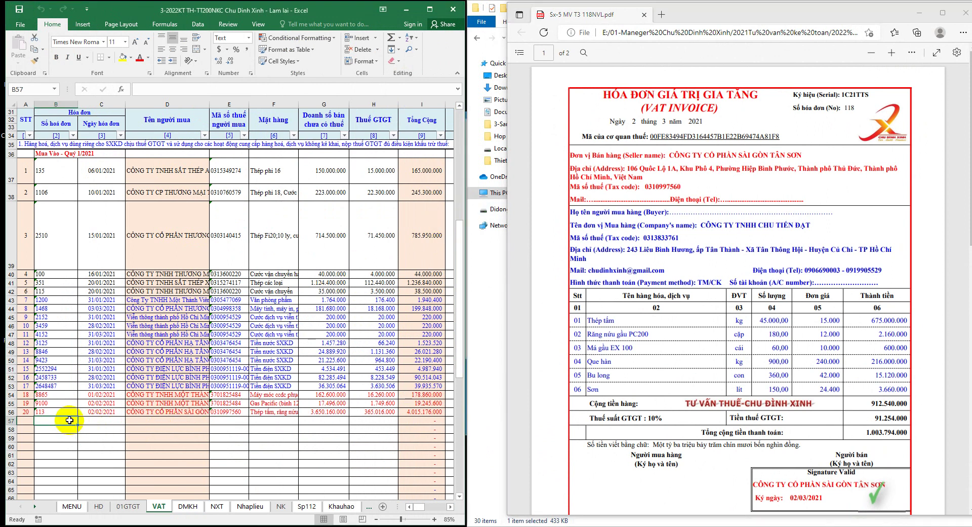
text(118)
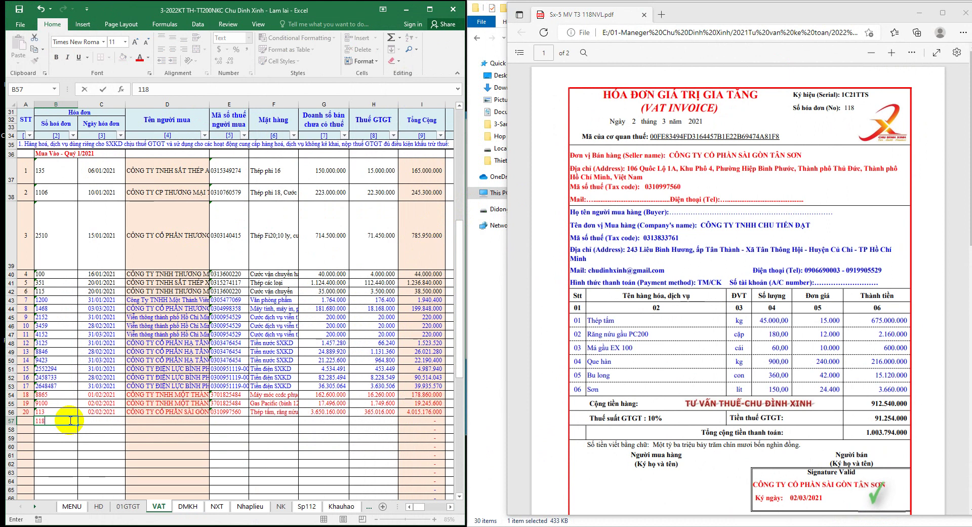
click(90, 419)
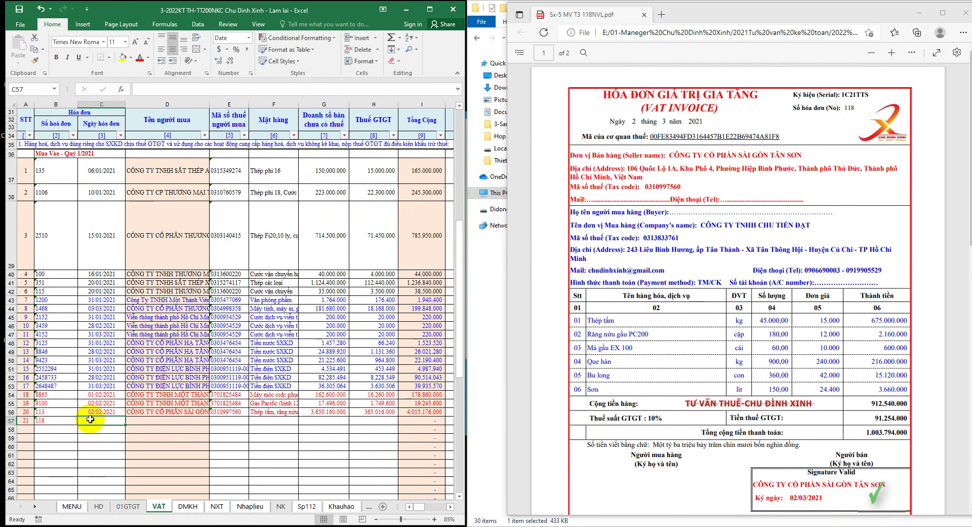
text(2/3/21)
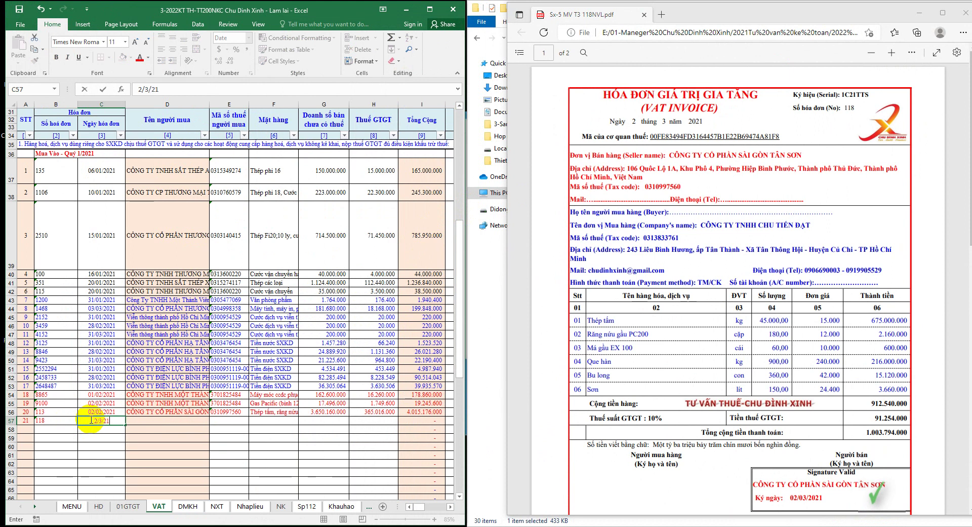
key(Return)
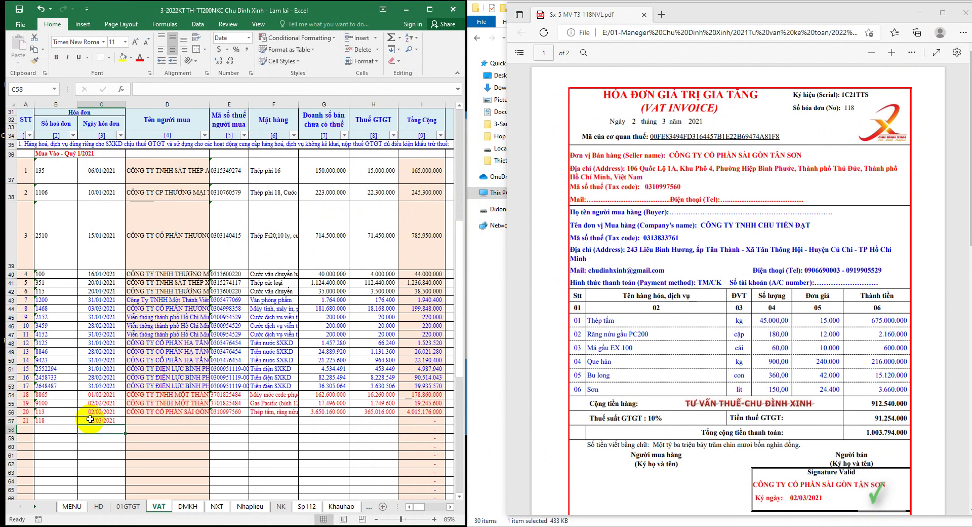
Copy the supplier tax code and goods description from E56:F56 into row 57
click(229, 412)
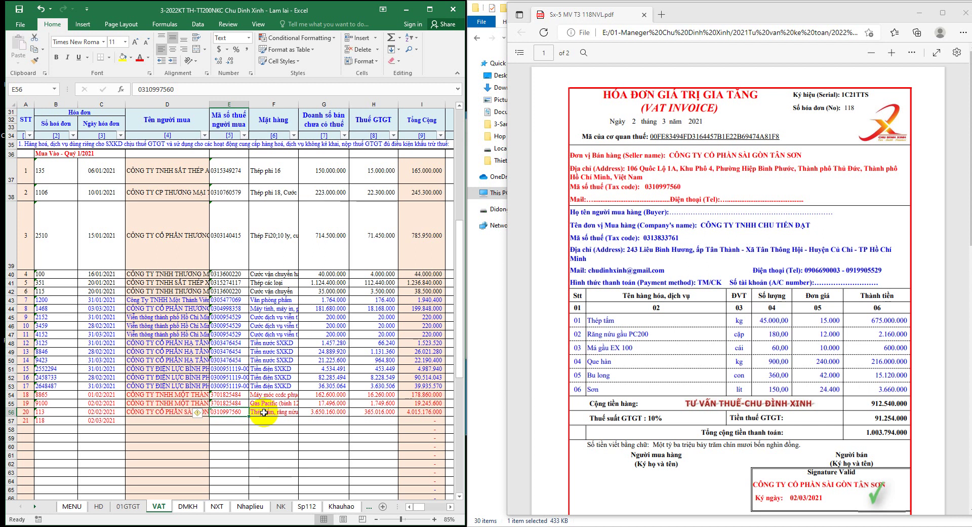
drag(266, 412, 245, 414)
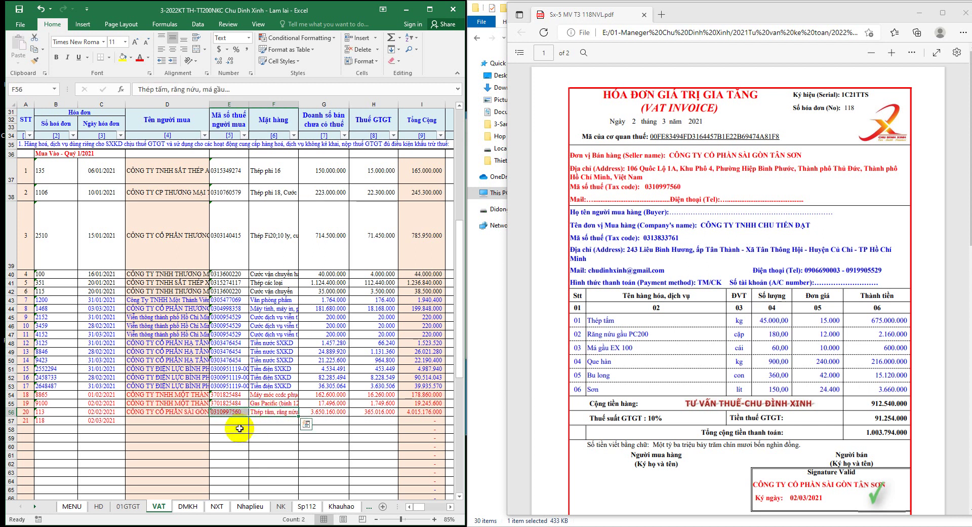
key(ctrl+c)
click(240, 420)
key(ctrl+v)
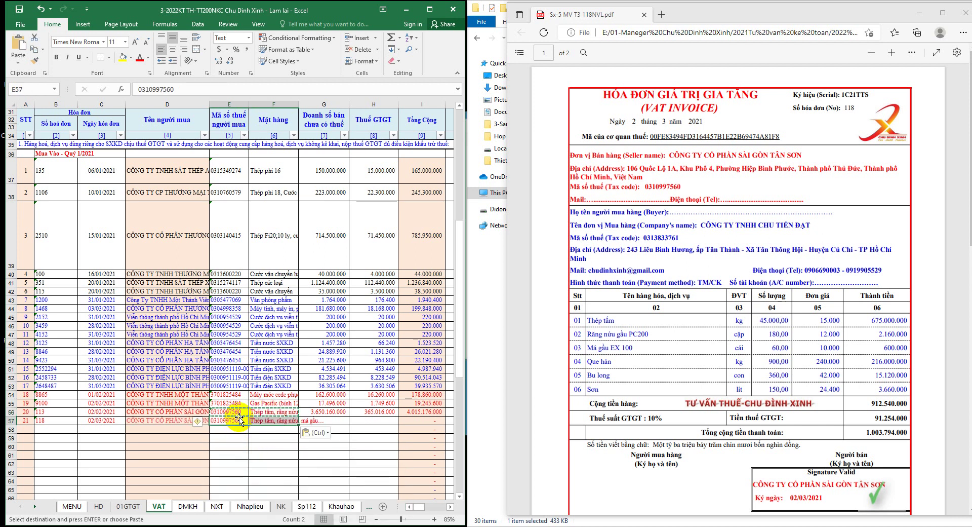
Paste the invoice subtotal 912.540.000 from the PDF into G57 as the net amount
click(326, 421)
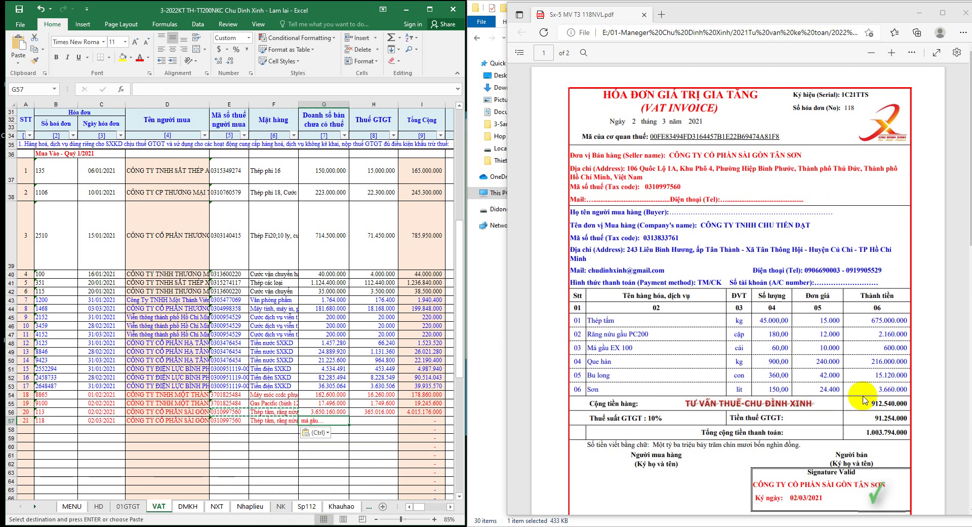
drag(872, 403, 907, 403)
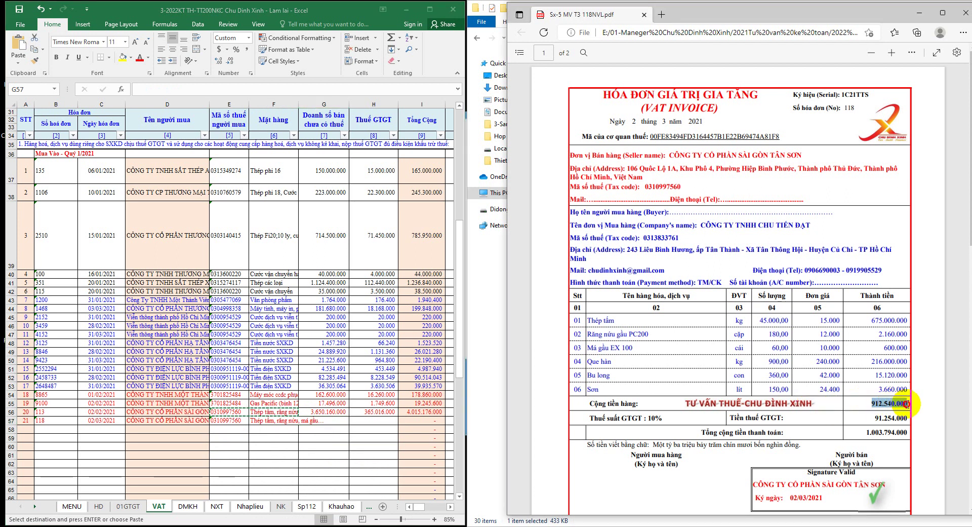
key(ctrl+c)
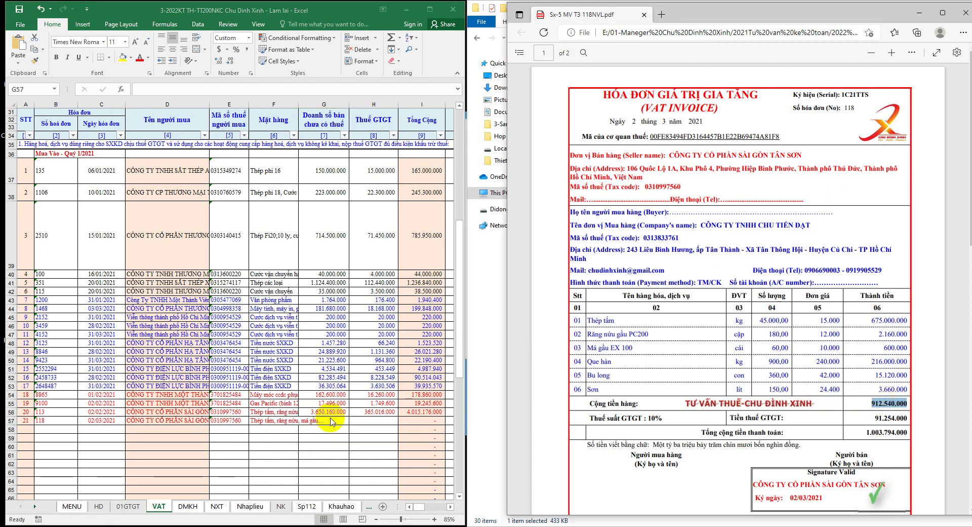
click(330, 421)
right_click(329, 422)
click(369, 250)
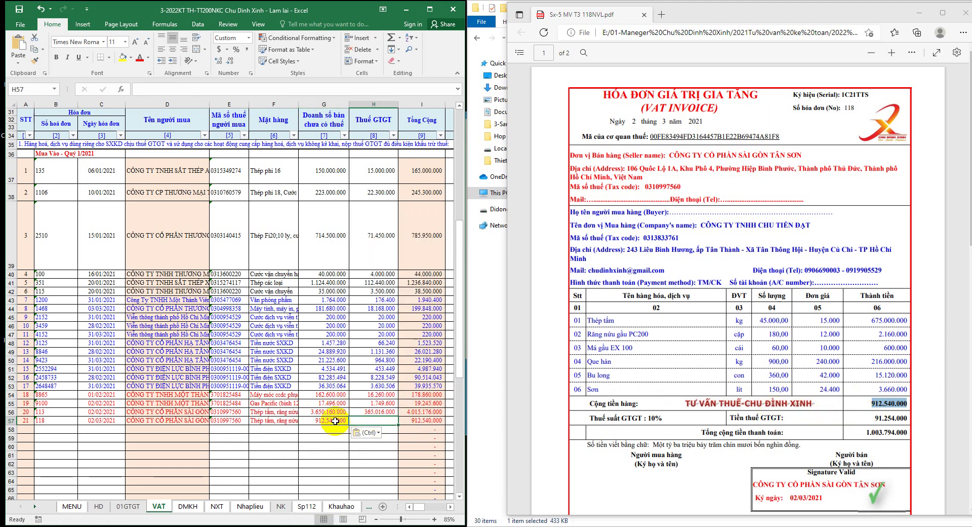
Set the VAT amount in H57 to 91.254.000 and check the row 57 entries
click(357, 420)
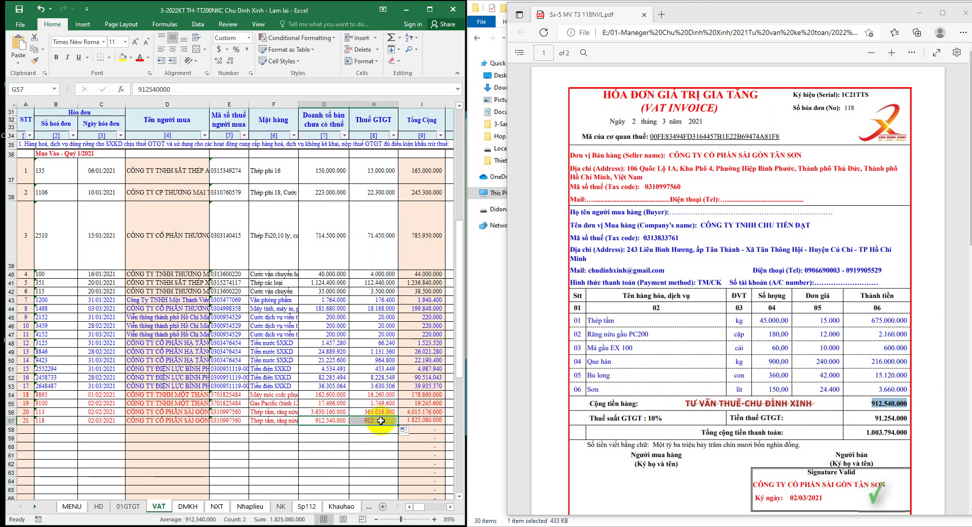
key(ctrl+v)
click(246, 91)
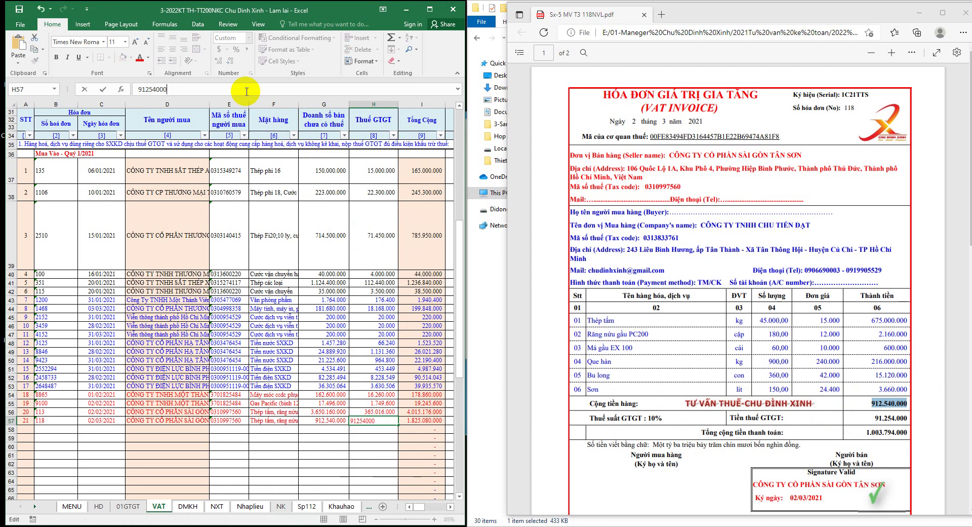
click(336, 333)
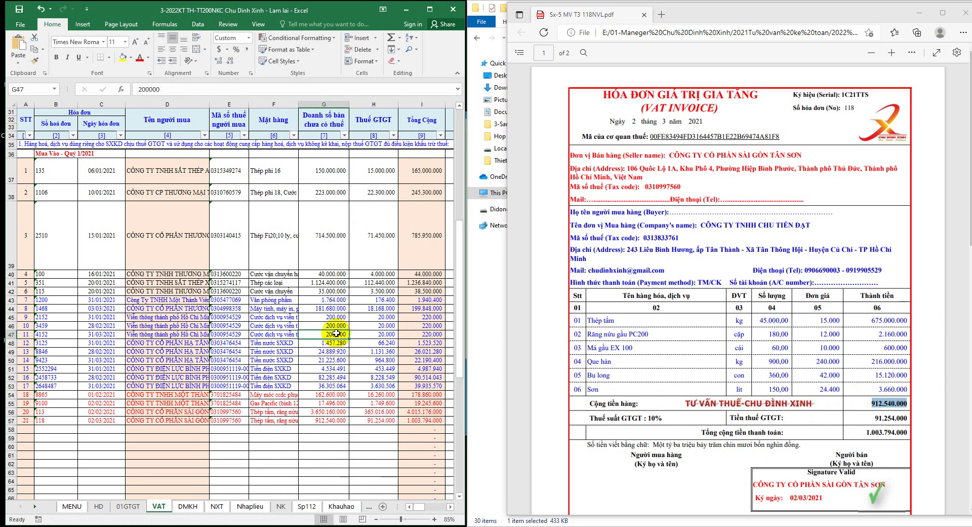
click(341, 421)
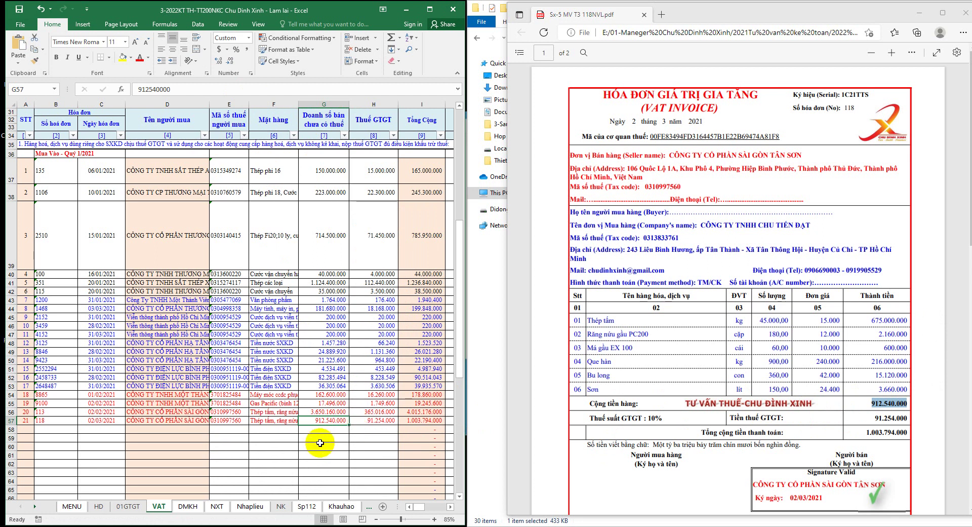
click(235, 421)
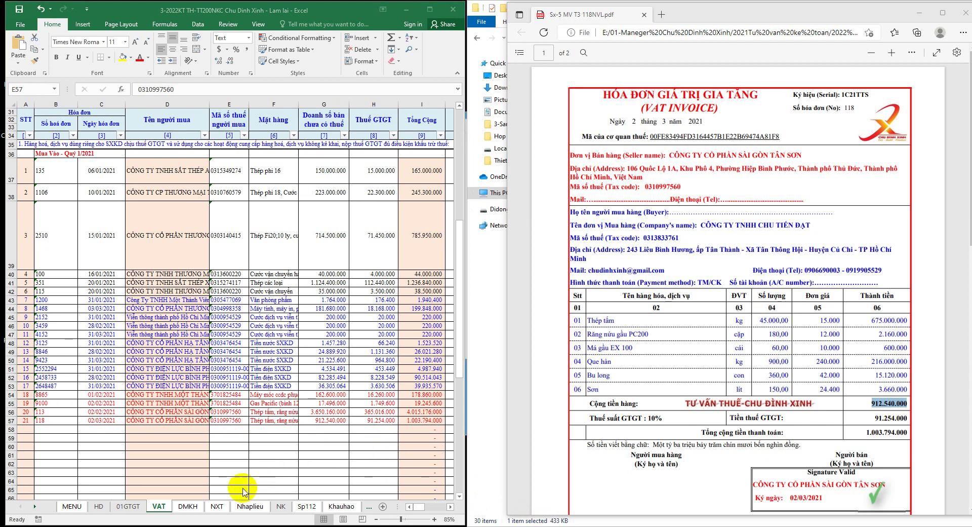
click(217, 506)
Show the Nhaplieu journal through column O and select invoice 113's rows 83–89
click(218, 507)
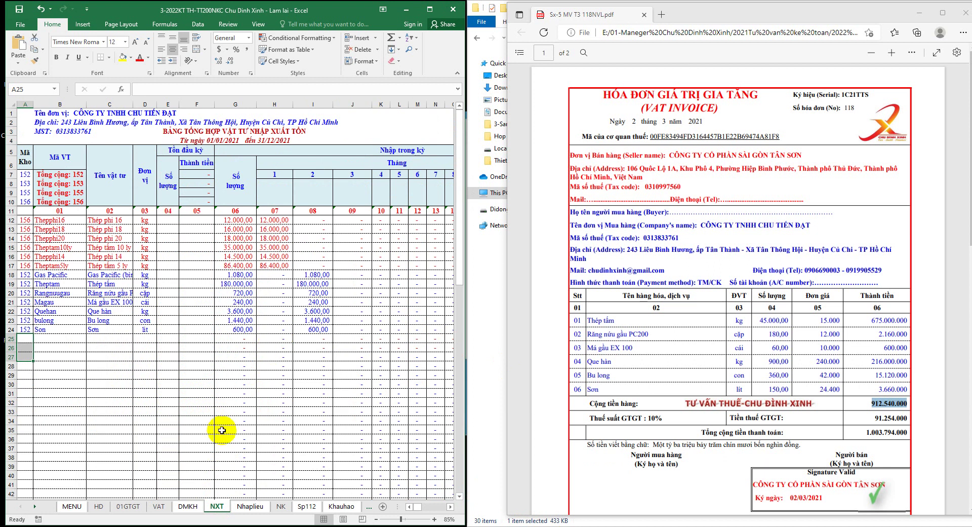
click(247, 506)
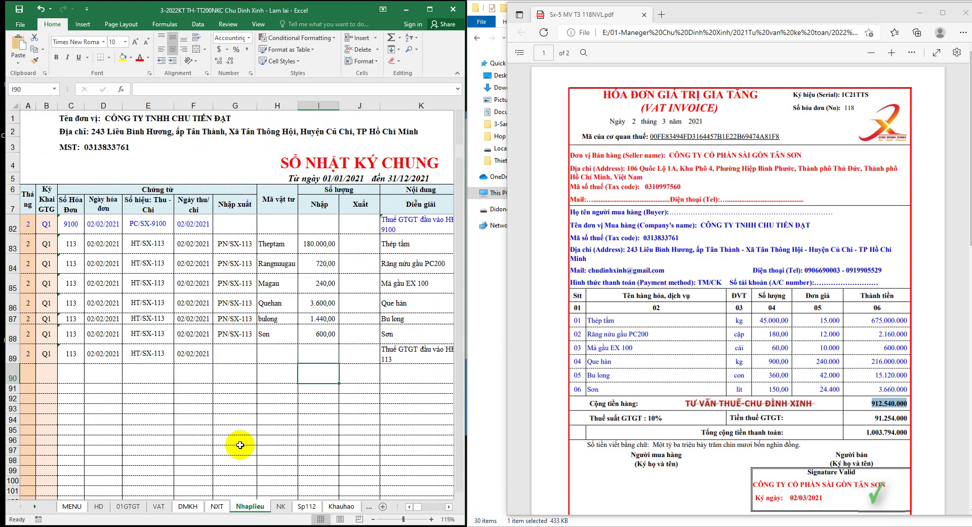
drag(467, 253, 558, 251)
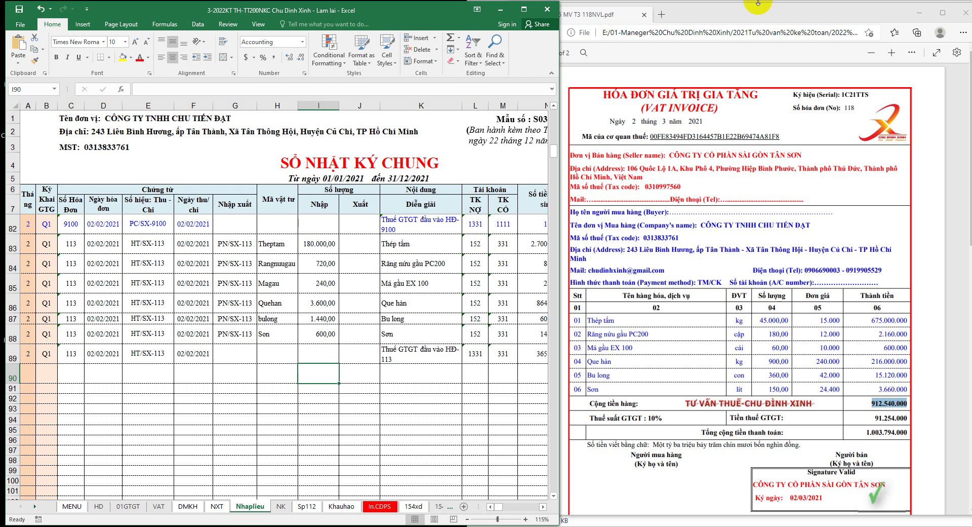
drag(732, 10, 796, 26)
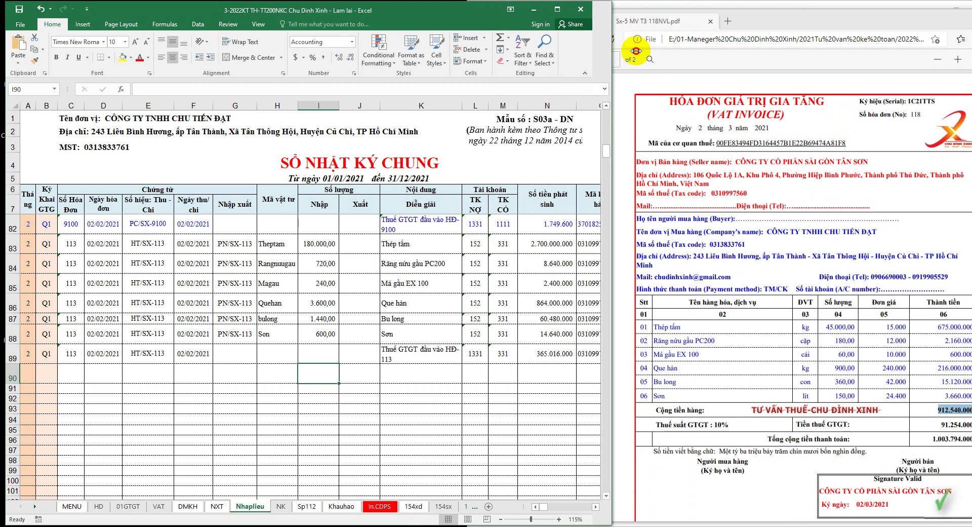
drag(560, 44, 640, 44)
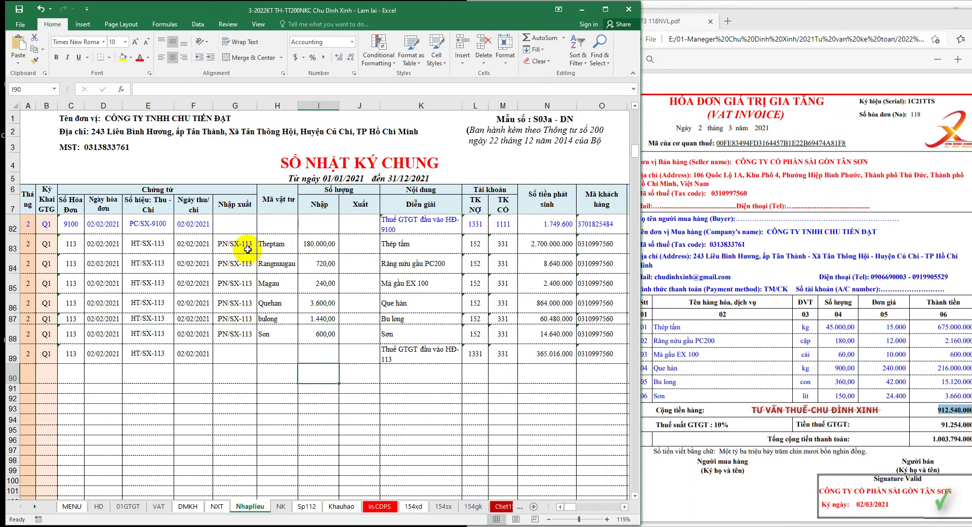
drag(13, 247, 19, 345)
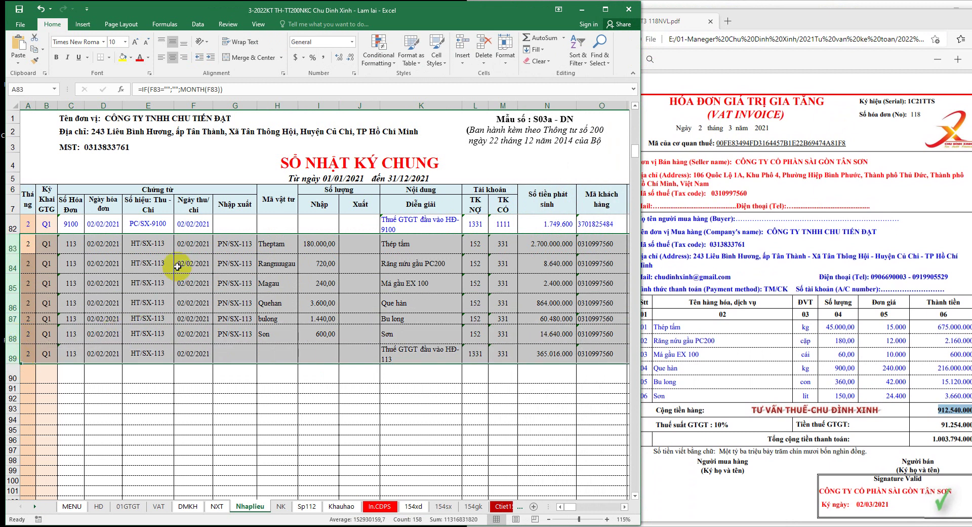
Copy invoice 113's journal rows into rows 90–96 and colour the new rows red
key(ctrl+c)
click(8, 375)
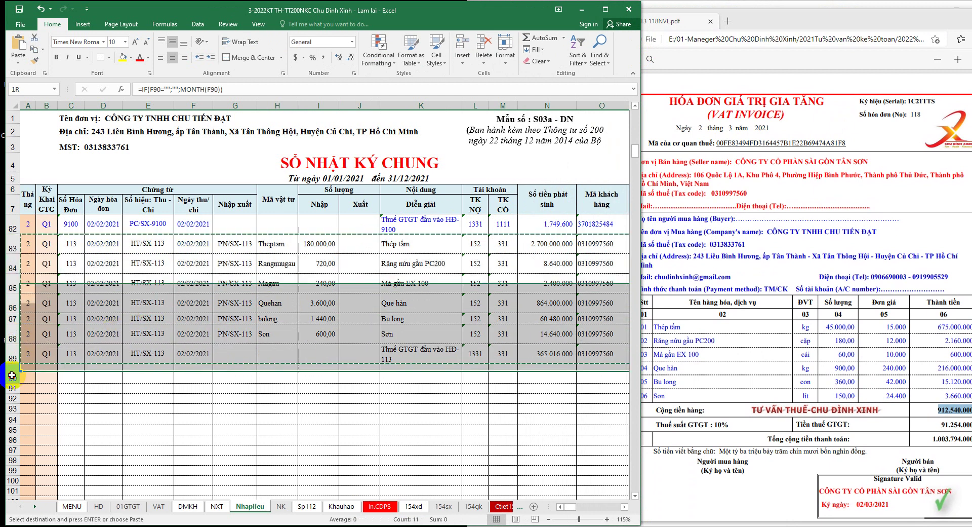
key(ctrl+v)
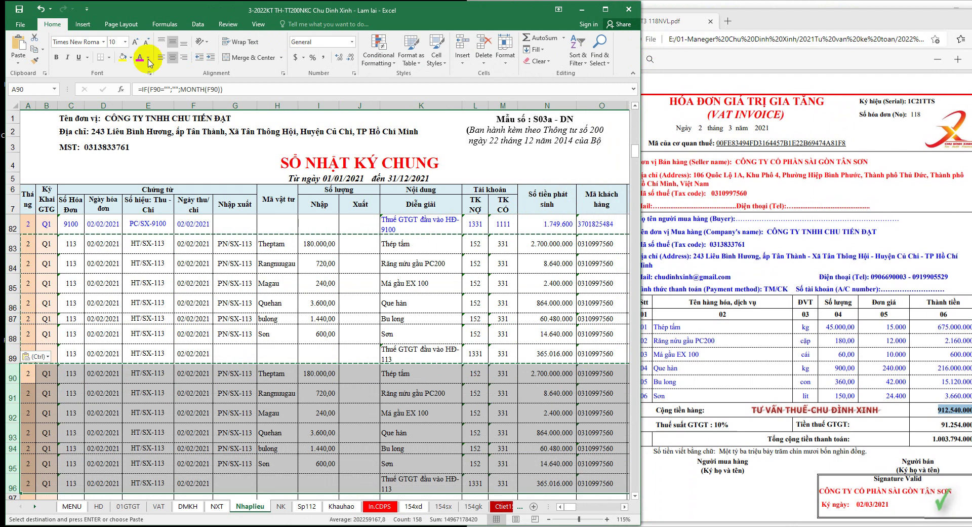
click(140, 57)
scroll(228, 216, down, 1)
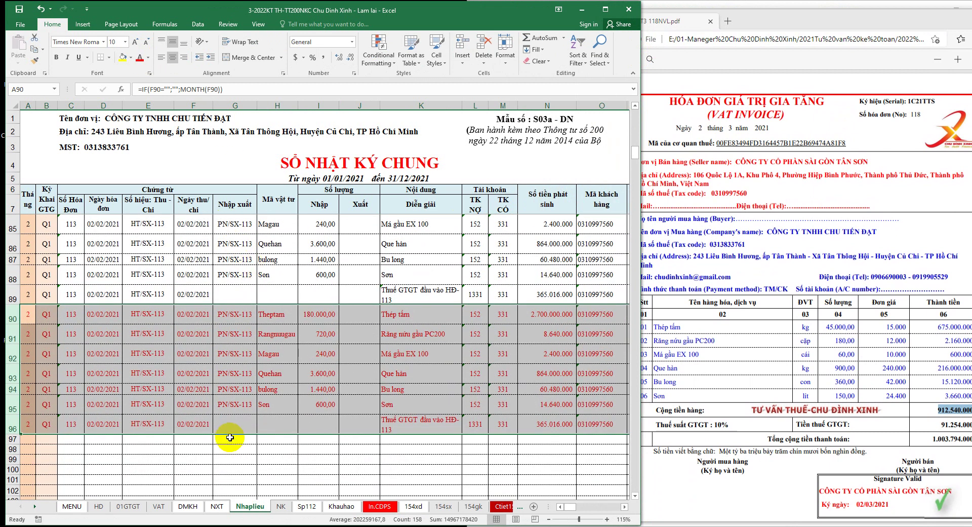
Copy invoice number 118 and date 02/03/2021 from VAT B57:C57 into Nhaplieu rows 90–96
click(159, 506)
drag(53, 422, 90, 421)
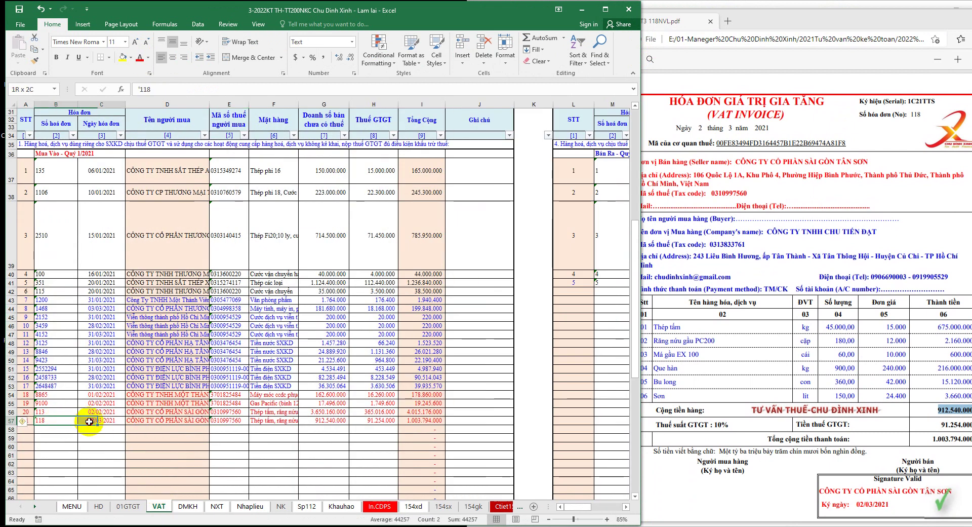
right_click(90, 421)
click(175, 223)
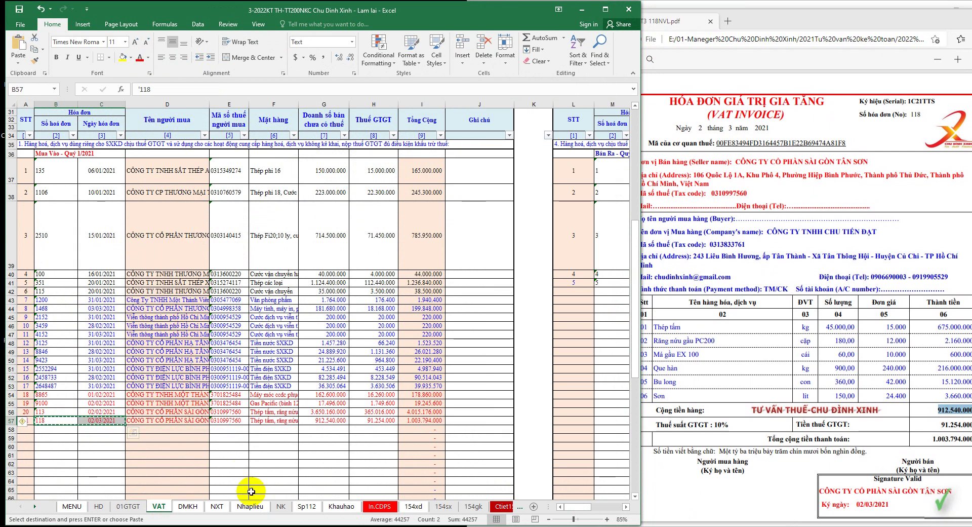
click(249, 507)
drag(71, 314, 102, 421)
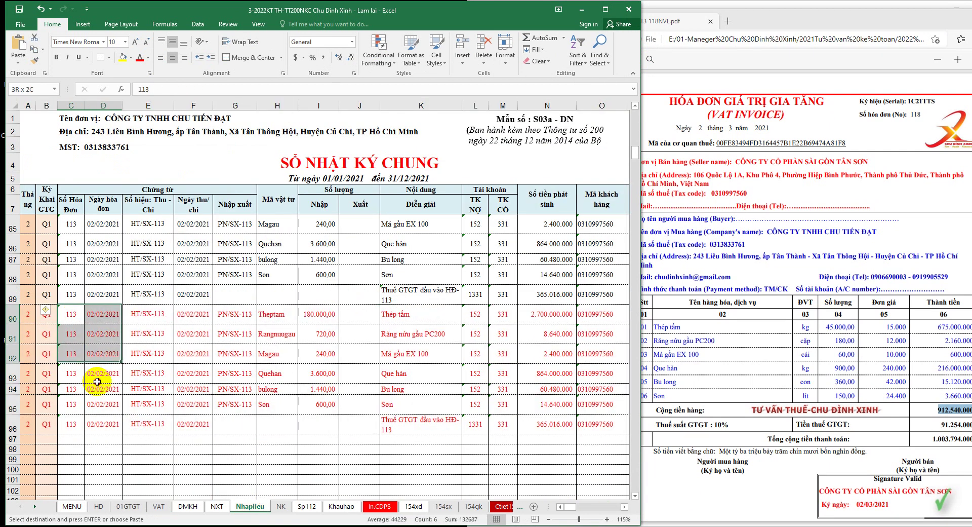
right_click(102, 422)
click(135, 245)
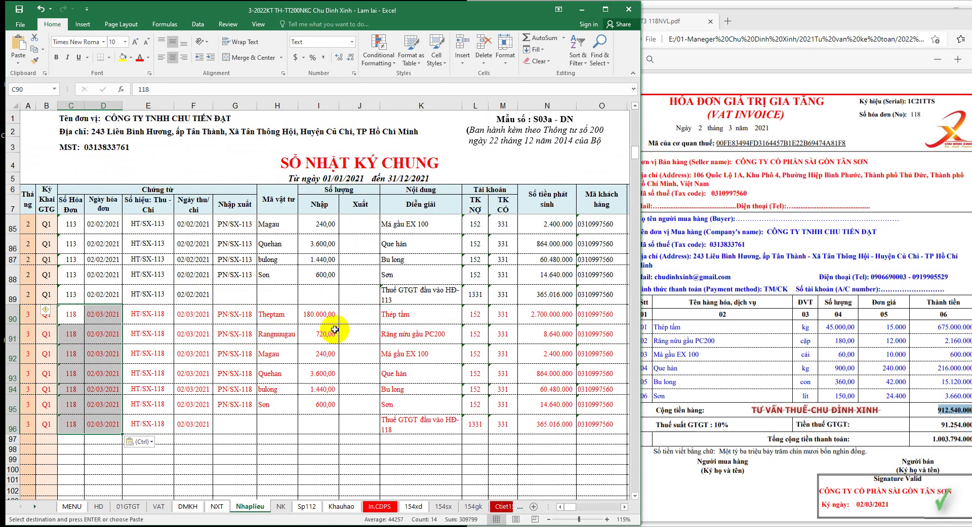
Clear the old quantities in I90:I95 and the old amounts in N90:N96
drag(323, 314, 329, 403)
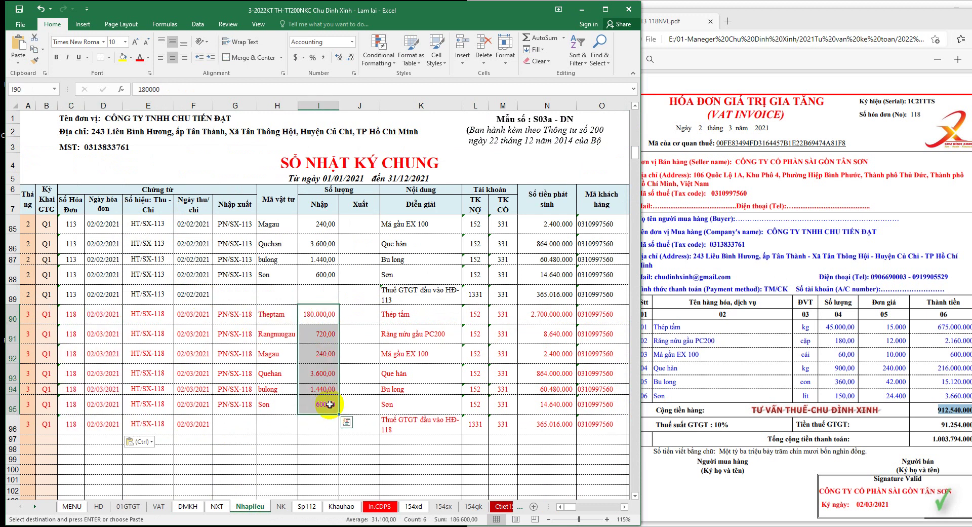
key(Delete)
drag(547, 314, 554, 421)
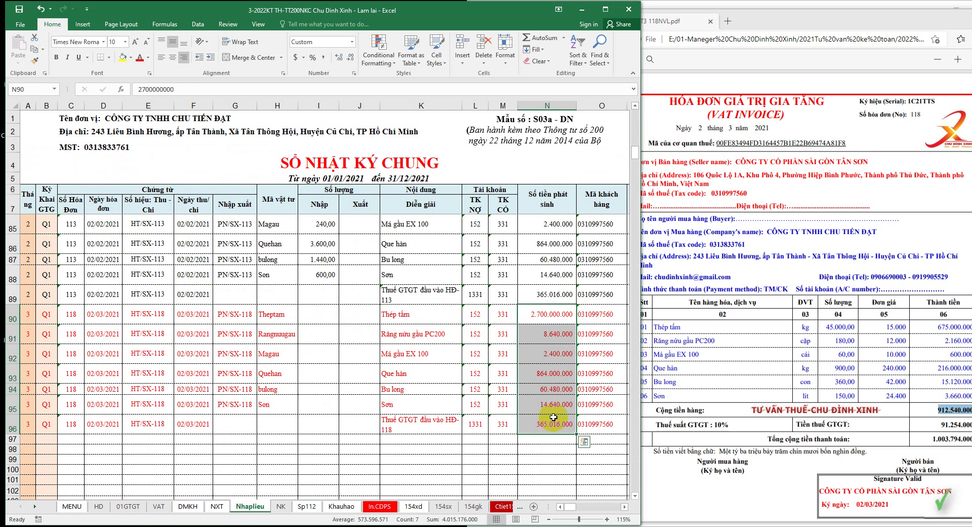
key(Delete)
Save the workbook and paste quantities 45.000,00 and 180,00 from the invoice into I90 and I91
click(18, 9)
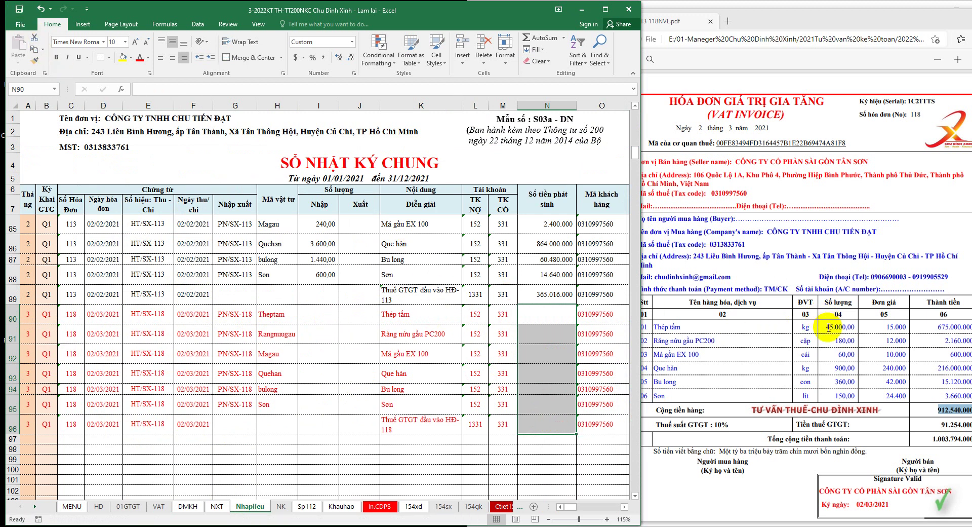
drag(826, 326, 855, 326)
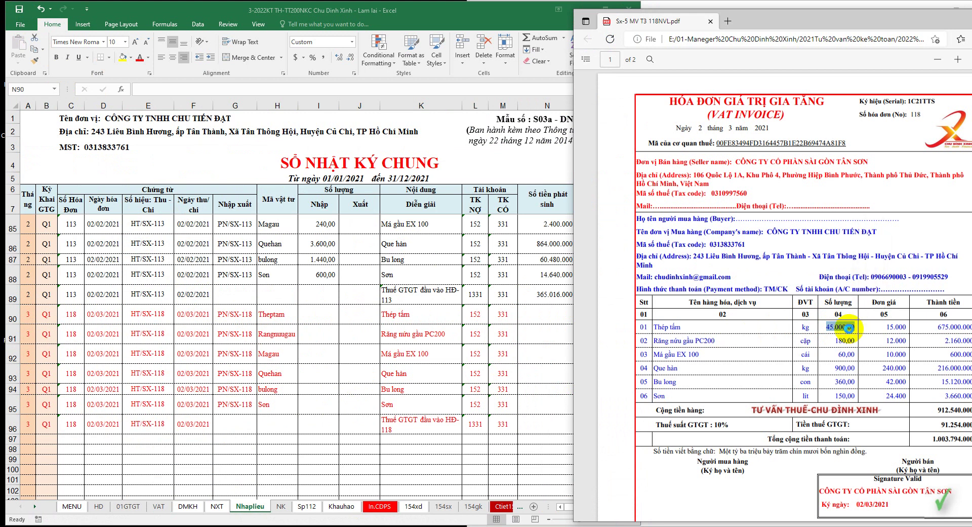
right_click(835, 328)
click(831, 151)
click(325, 308)
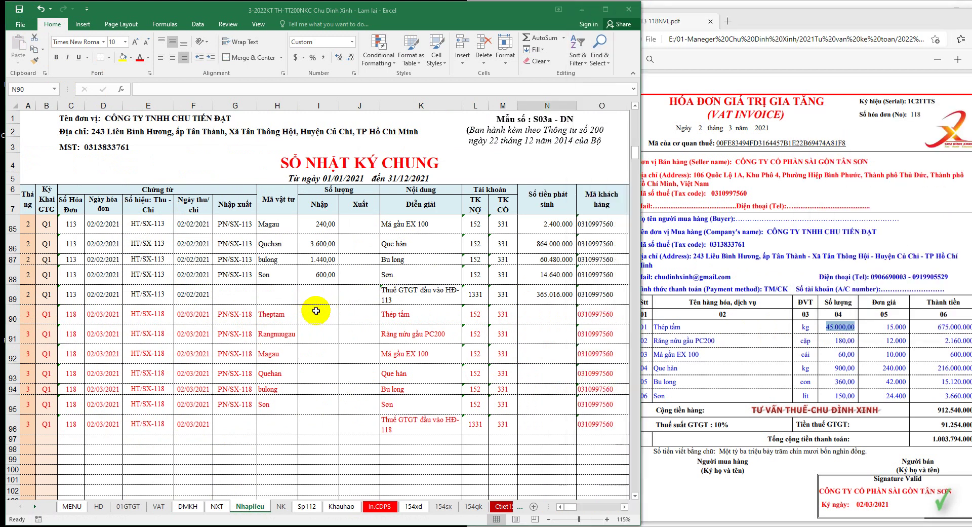
right_click(328, 310)
click(367, 135)
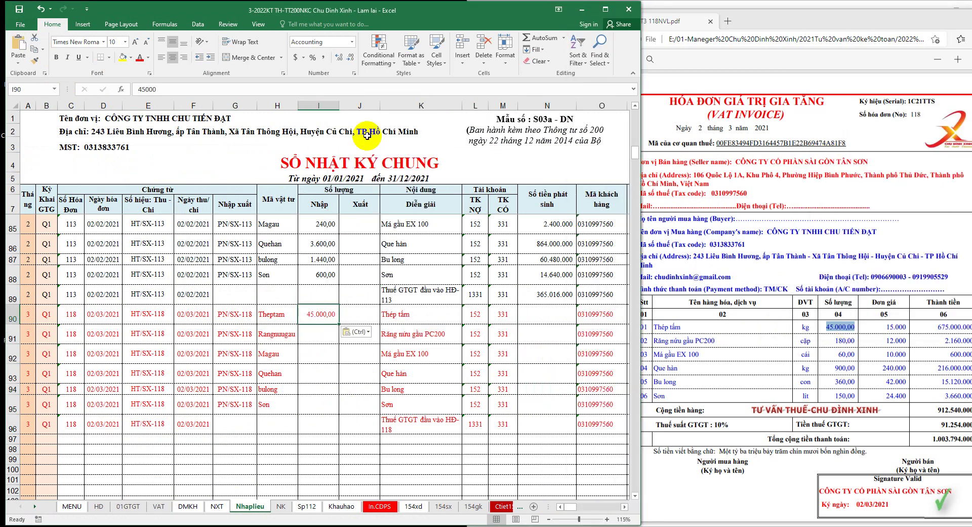
drag(835, 340, 860, 345)
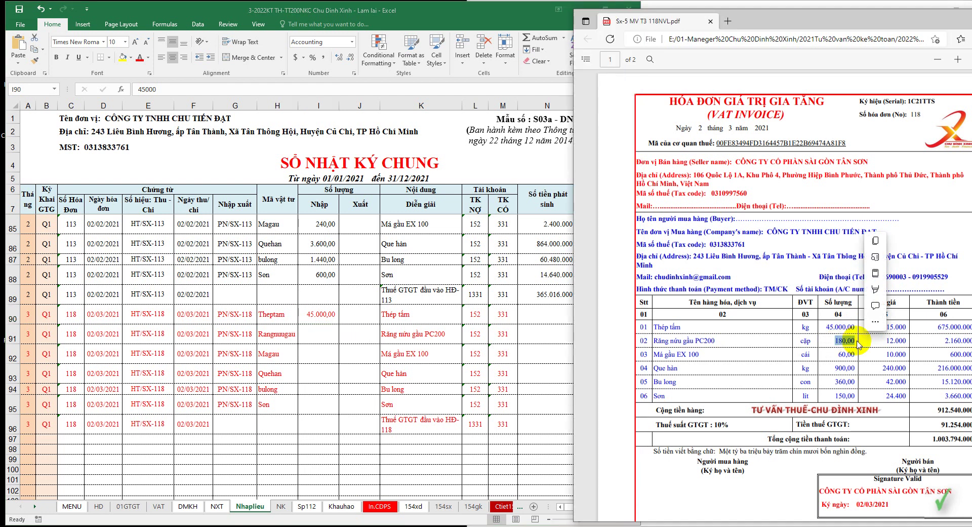
key(ctrl+c)
click(319, 334)
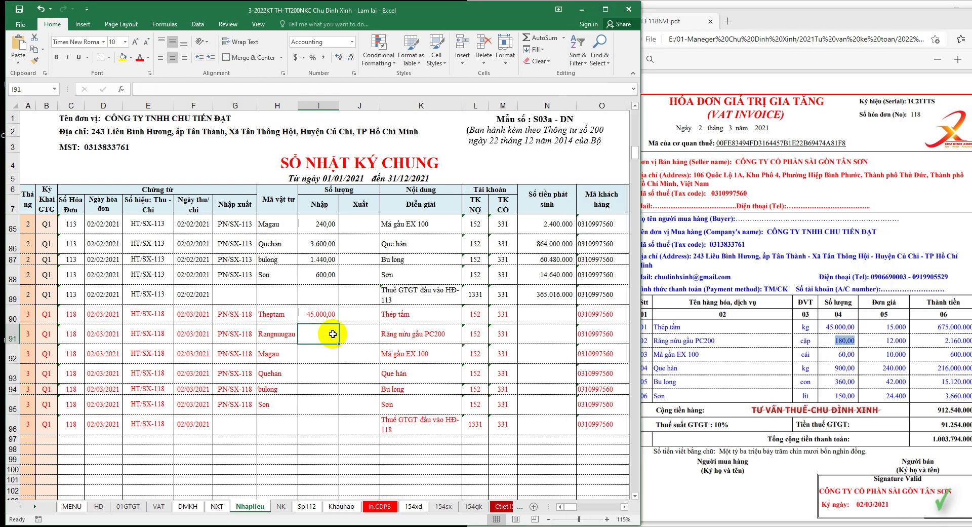
right_click(332, 334)
click(369, 163)
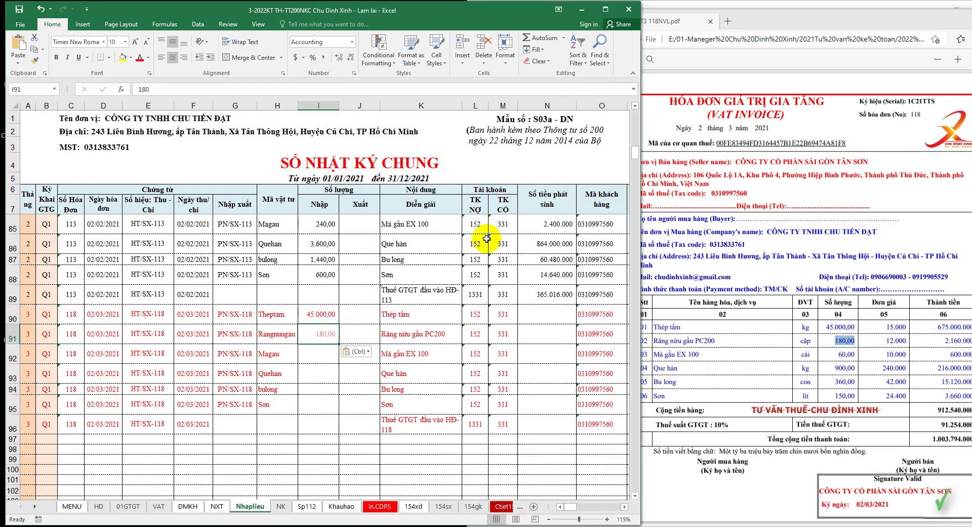
Paste quantities 60,00 and 900,00 from the invoice into I92 and I93
click(836, 354)
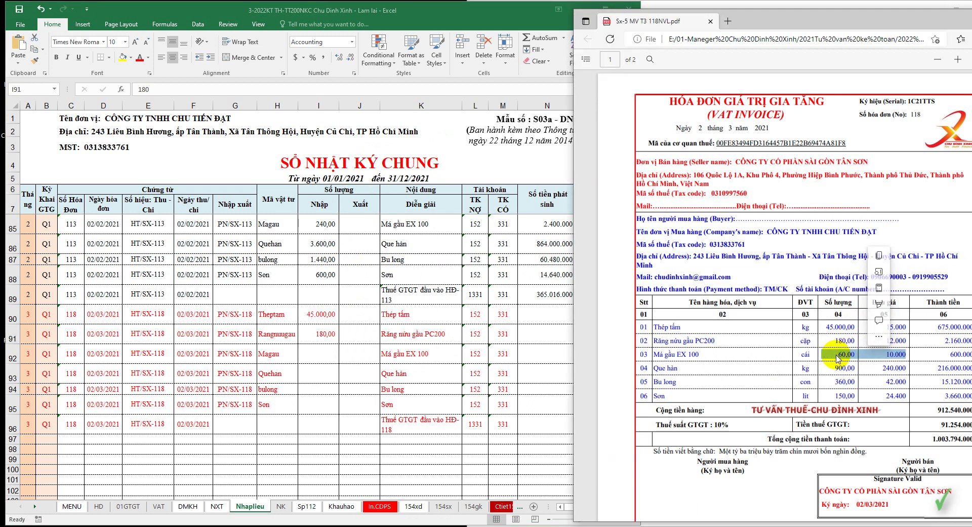
drag(838, 354, 854, 354)
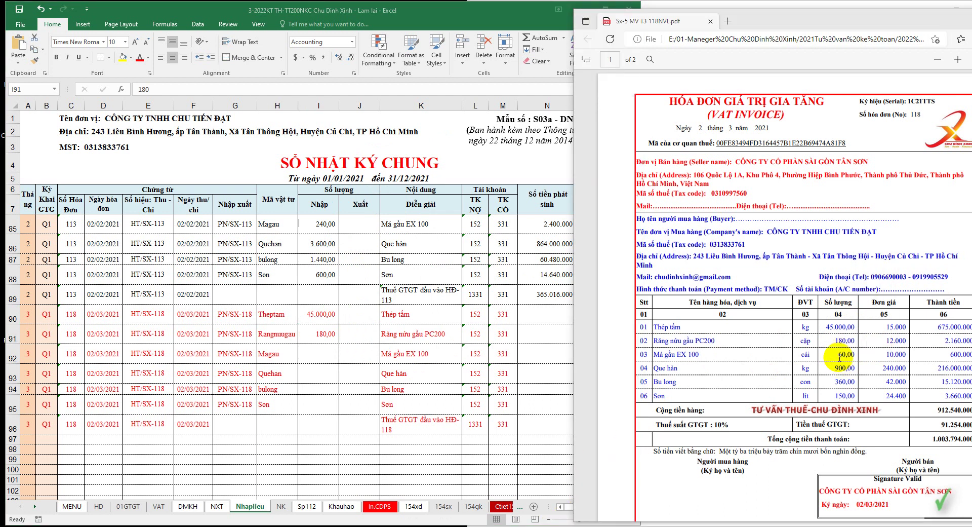
key(ctrl+c)
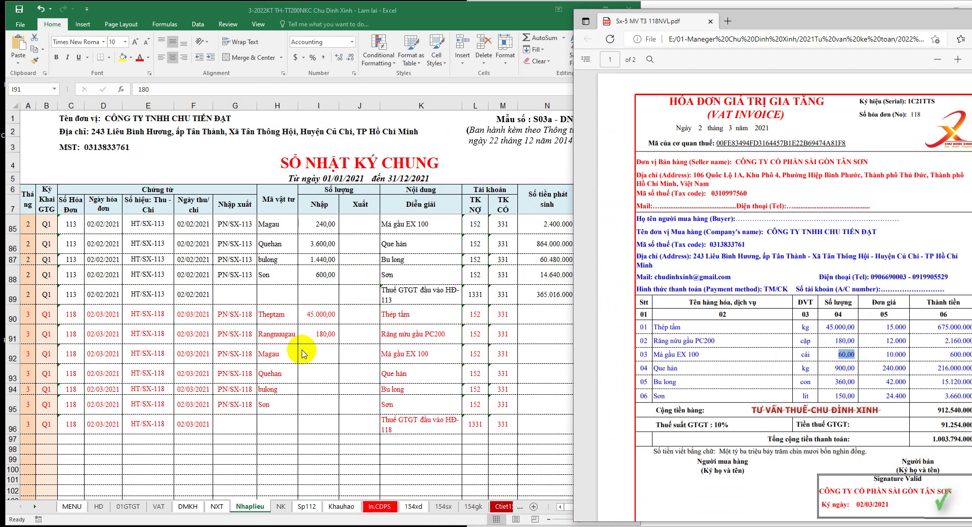
click(322, 350)
right_click(322, 351)
click(335, 202)
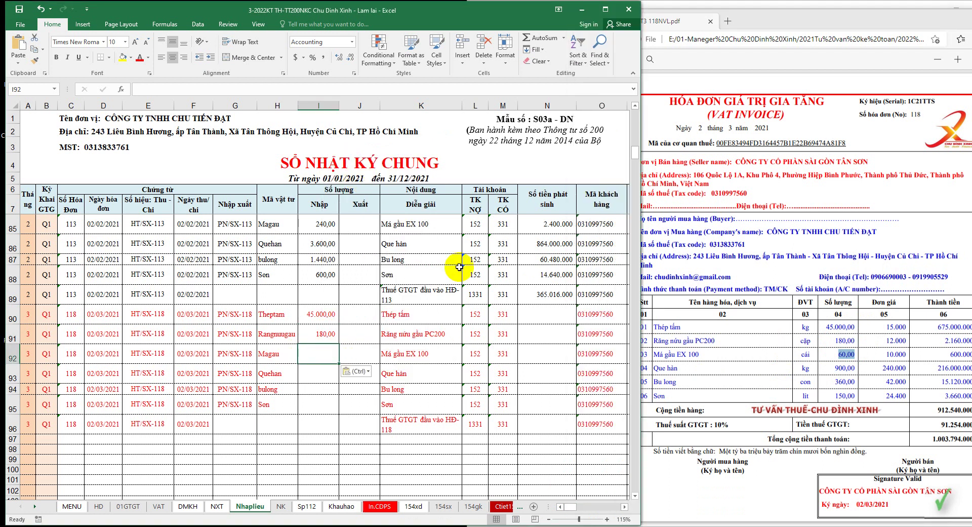
click(849, 369)
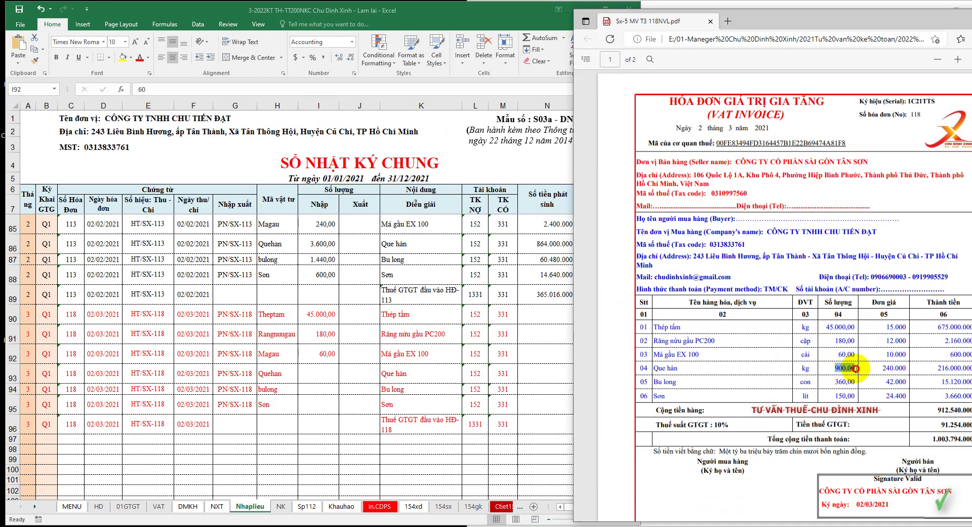
key(ctrl+c)
click(322, 377)
right_click(323, 378)
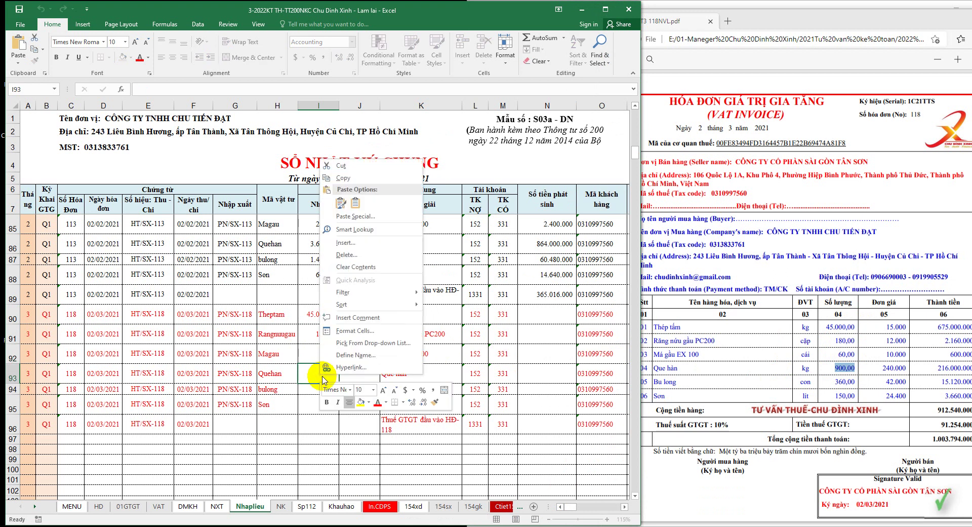
click(355, 203)
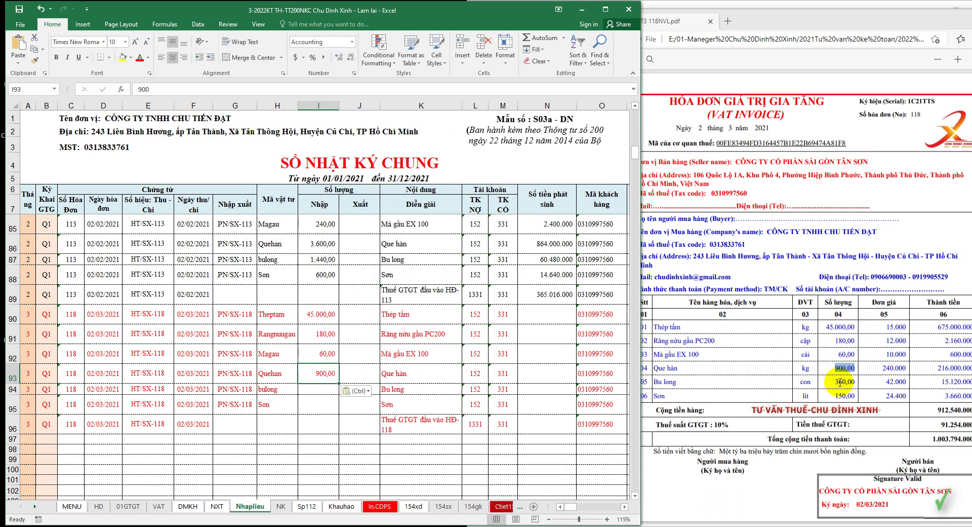
Paste quantities 360,00 and 150,00 from the invoice into I94 and I95
drag(836, 382, 856, 382)
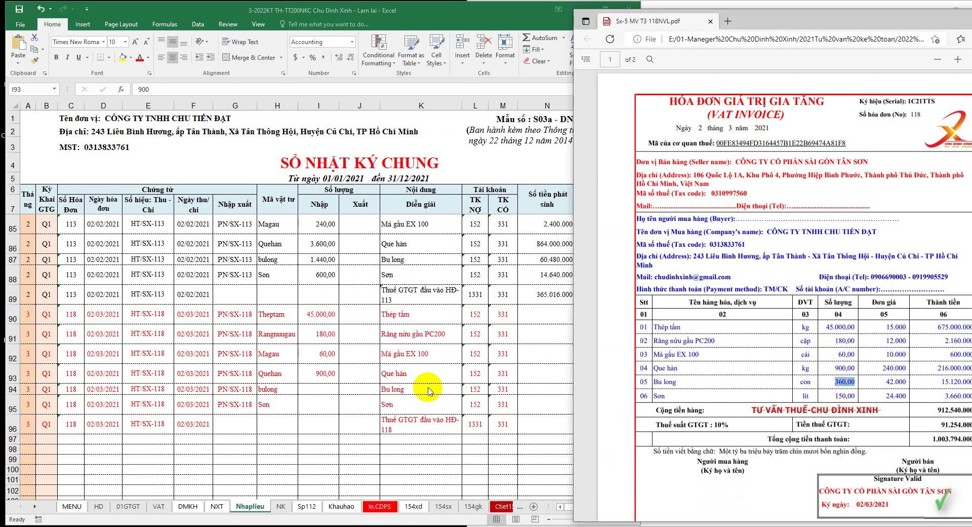
click(320, 394)
right_click(320, 393)
click(355, 203)
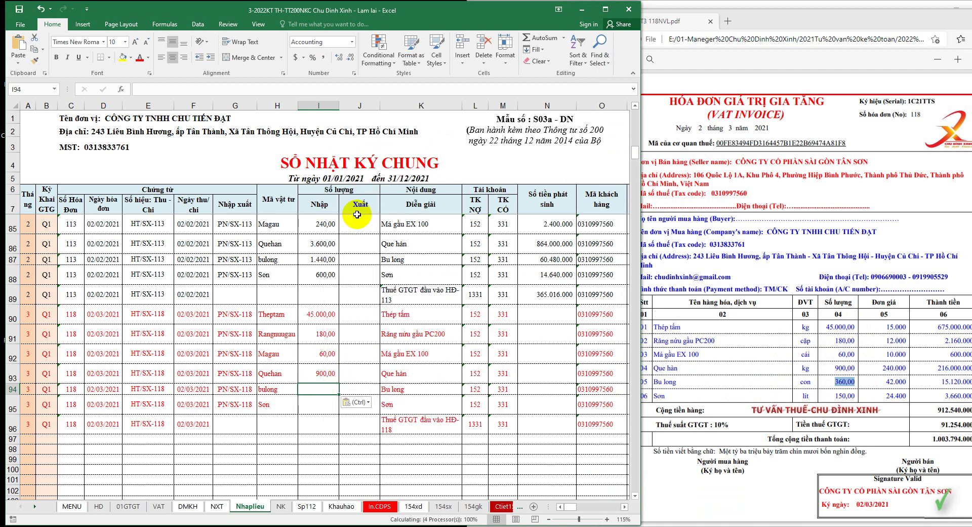
drag(834, 396, 855, 396)
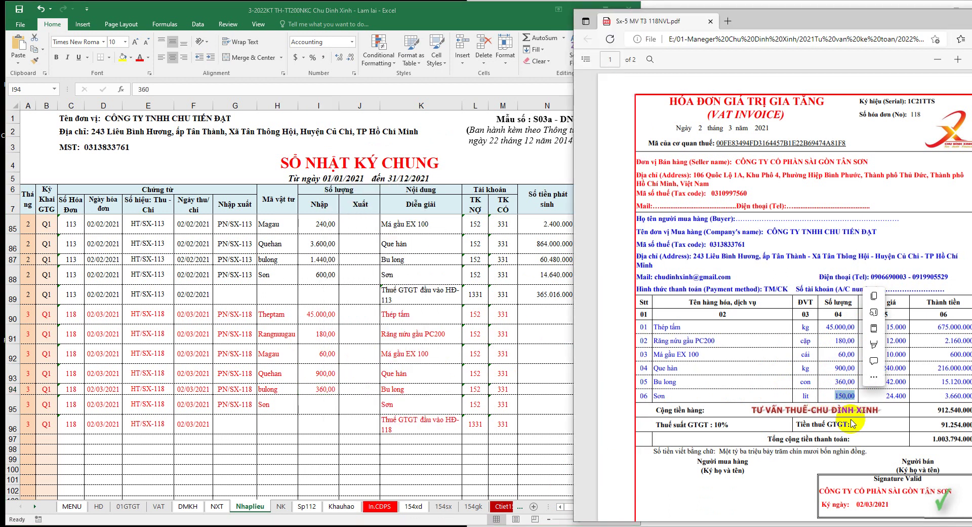
click(319, 404)
right_click(319, 404)
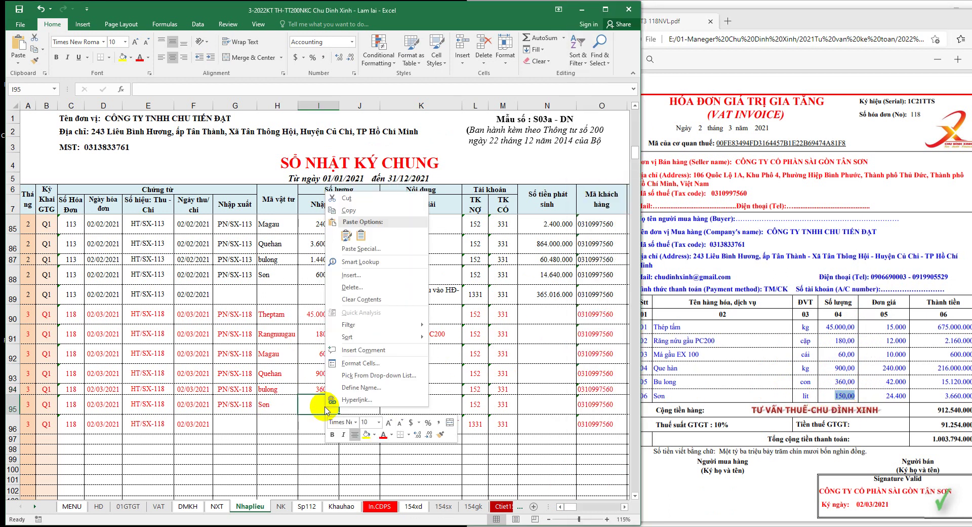
click(364, 240)
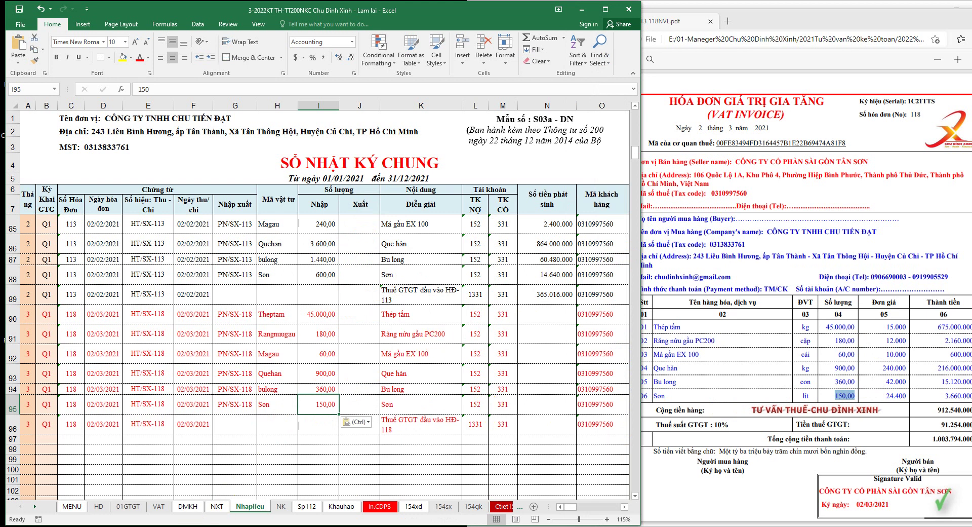
click(199, 521)
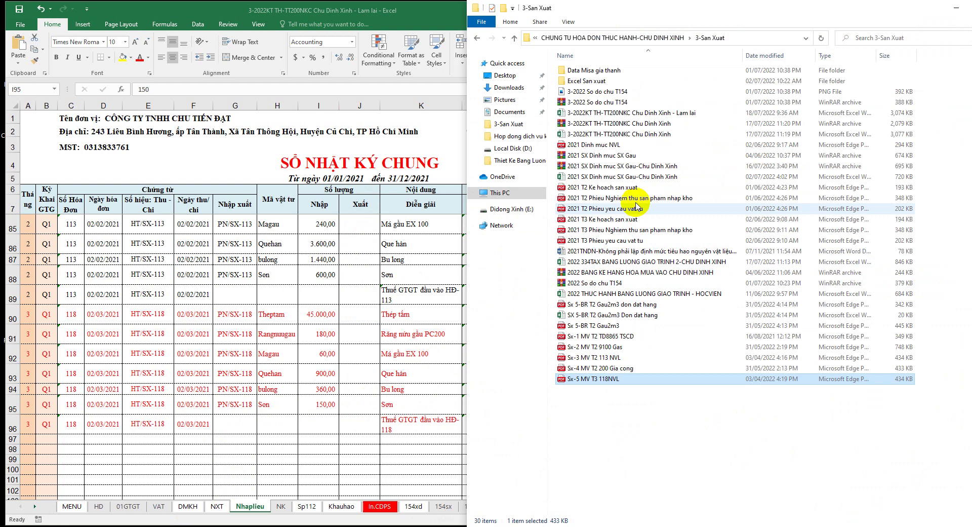
Open the production norms workbook from the 3-San Xuat folder, maximized
click(628, 177)
double_click(628, 178)
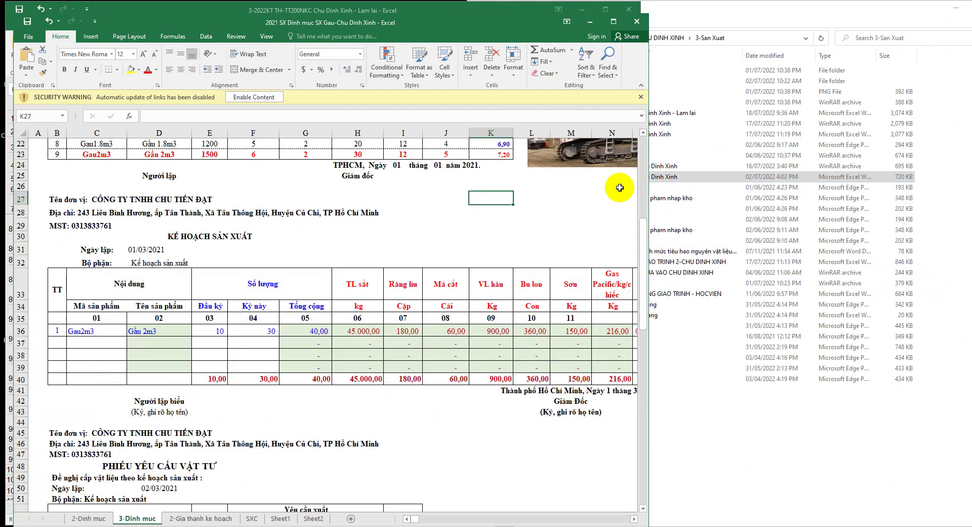
click(613, 21)
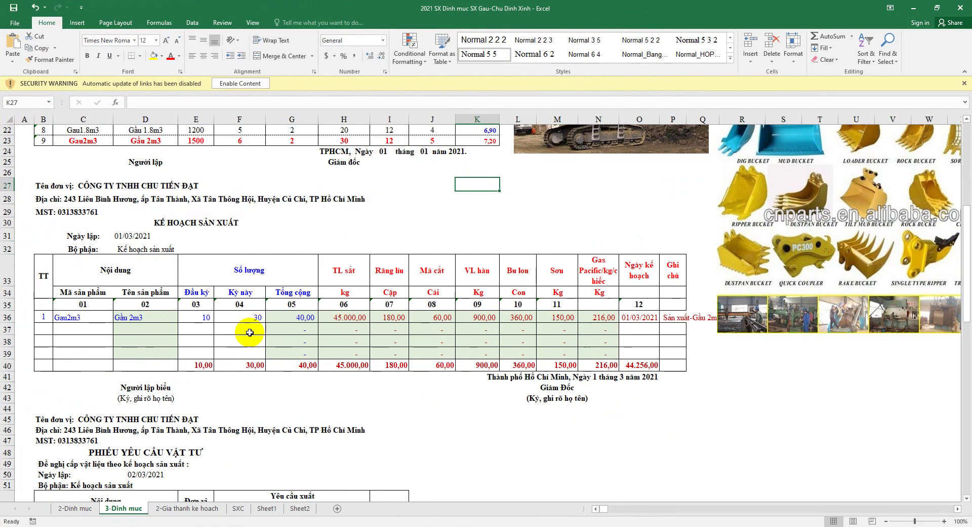
Review the material request table, checking planned quantity F36 and row 36 material totals against invoice 118
scroll(351, 392, up, 4)
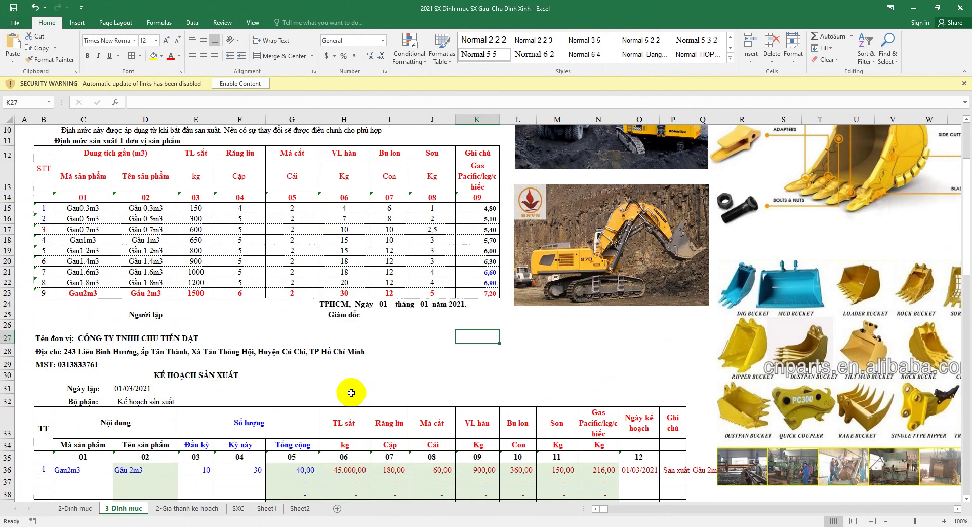
scroll(352, 390, up, 3)
scroll(351, 390, down, 3)
scroll(343, 395, down, 1)
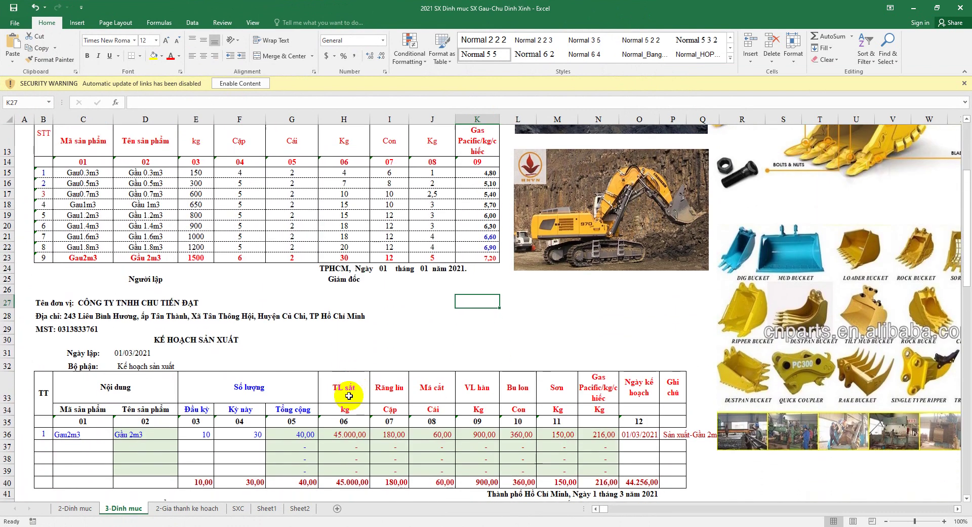
click(256, 434)
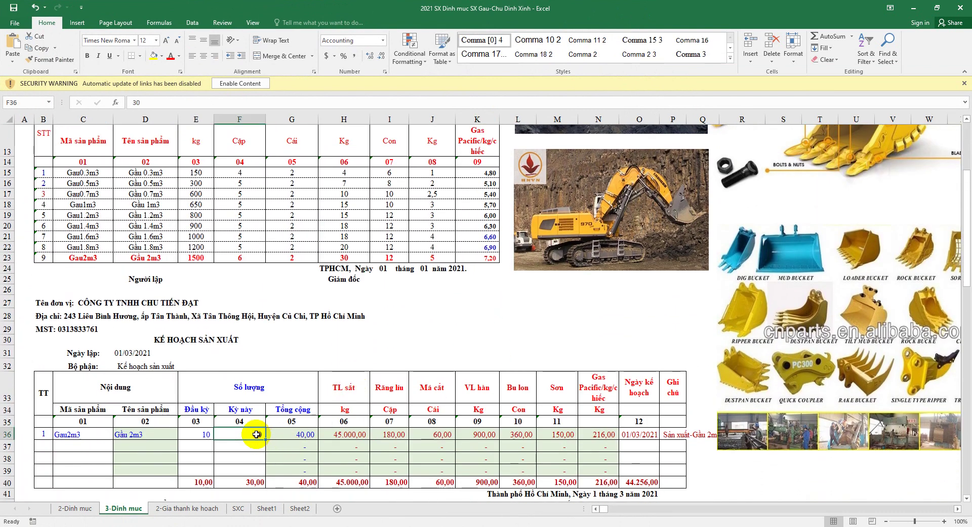
drag(344, 434, 596, 435)
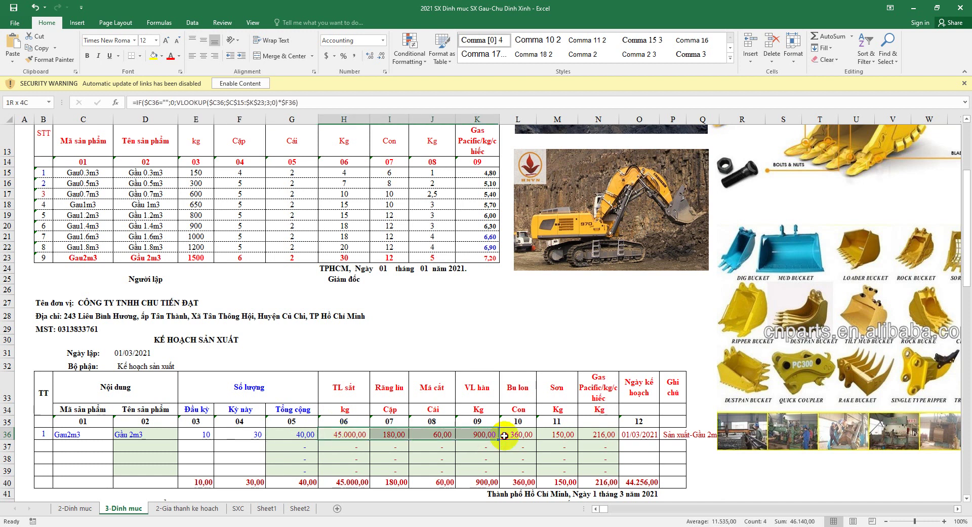
scroll(520, 412, down, 4)
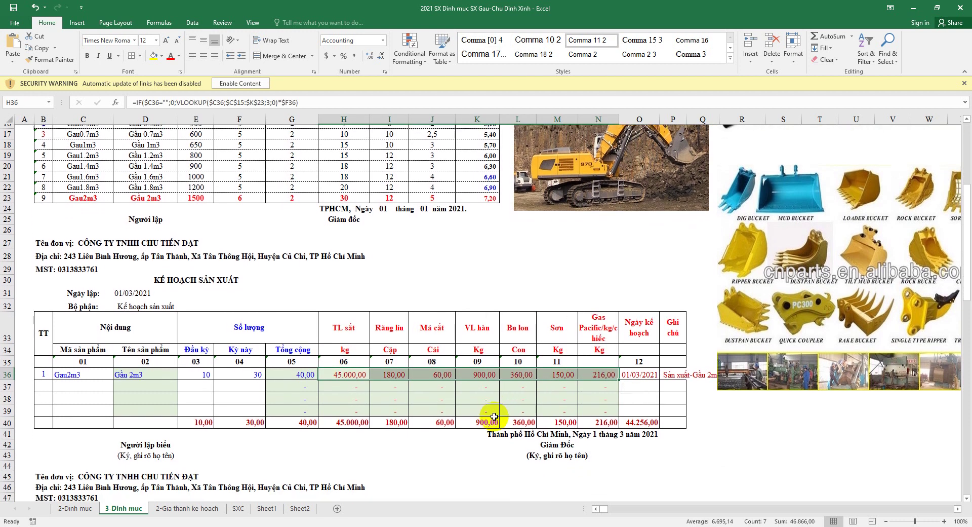
scroll(495, 416, down, 4)
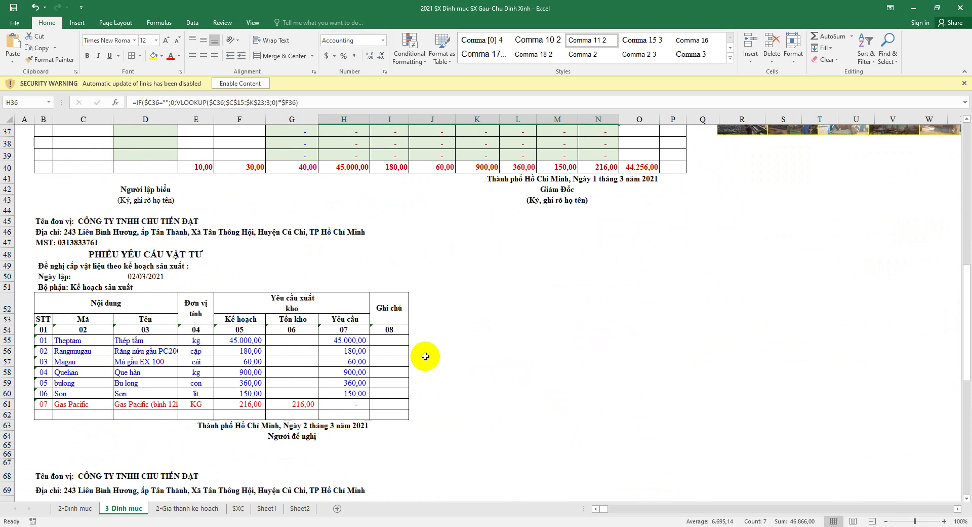
key(alt+Tab)
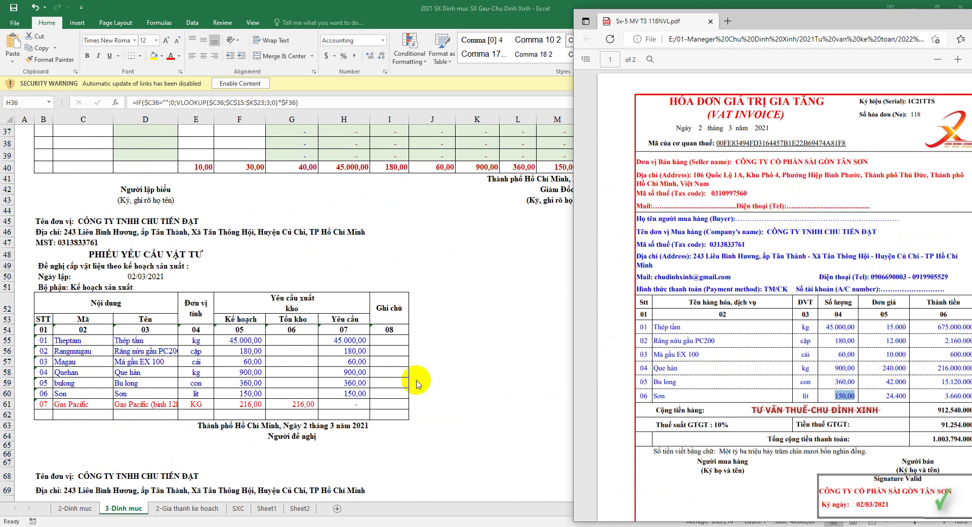
Paste amounts 675.000.000 and 2.160.000 from the invoice into N90 and N91 as values
click(289, 526)
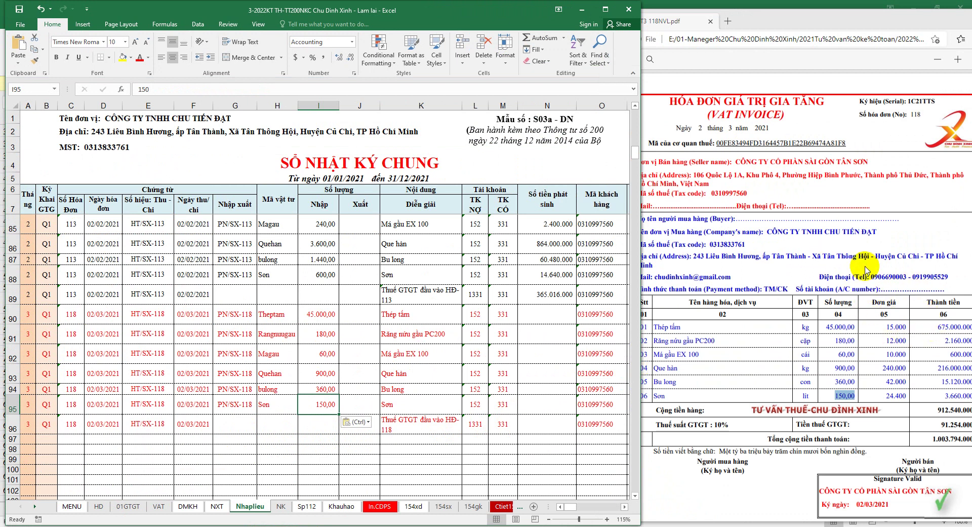
click(826, 21)
drag(827, 20, 825, 19)
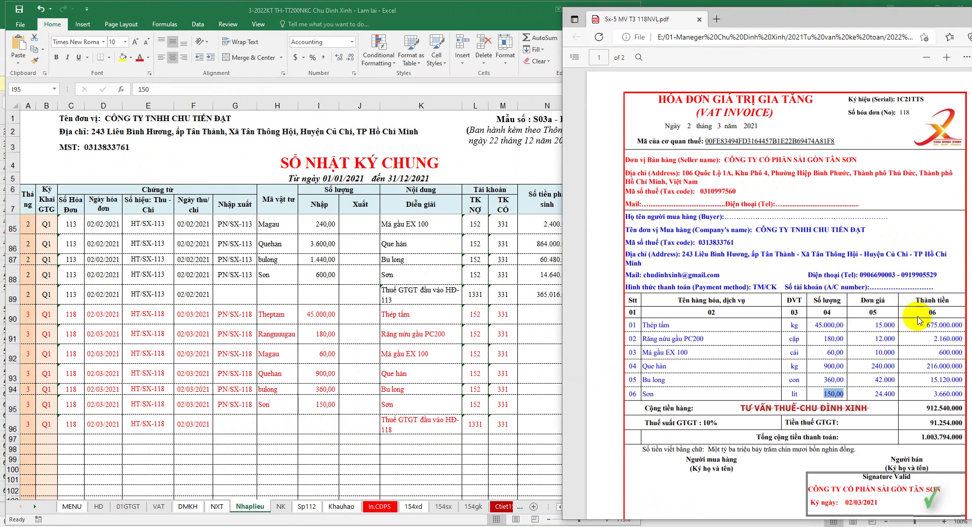
drag(925, 326, 963, 326)
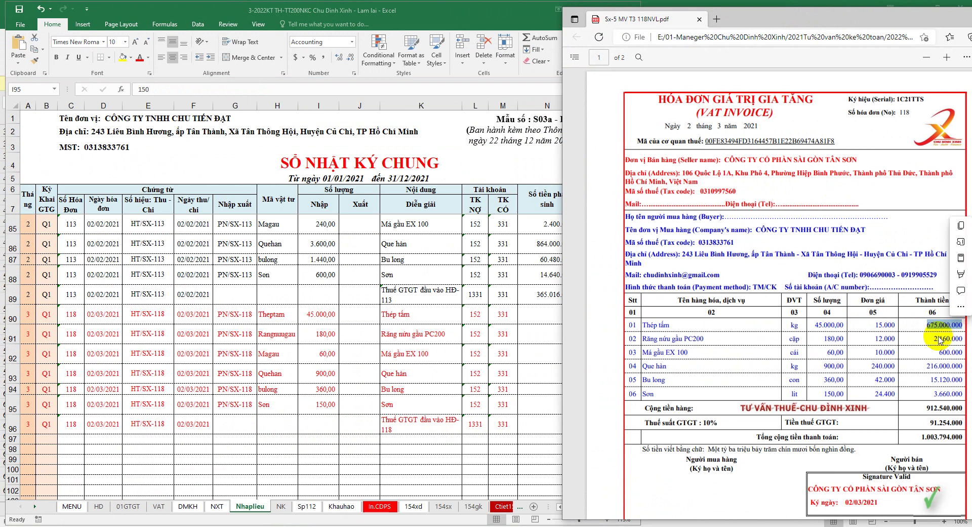
click(537, 317)
right_click(541, 318)
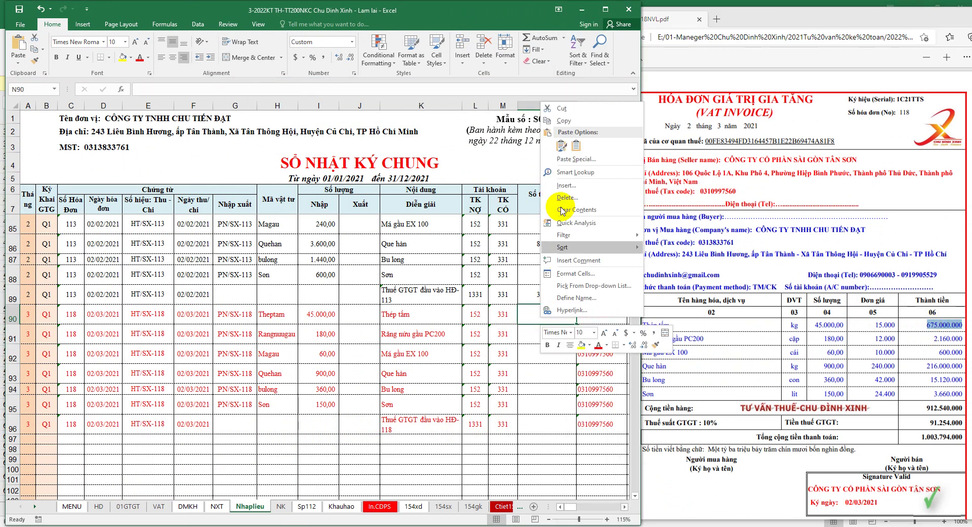
click(579, 146)
drag(932, 338, 963, 338)
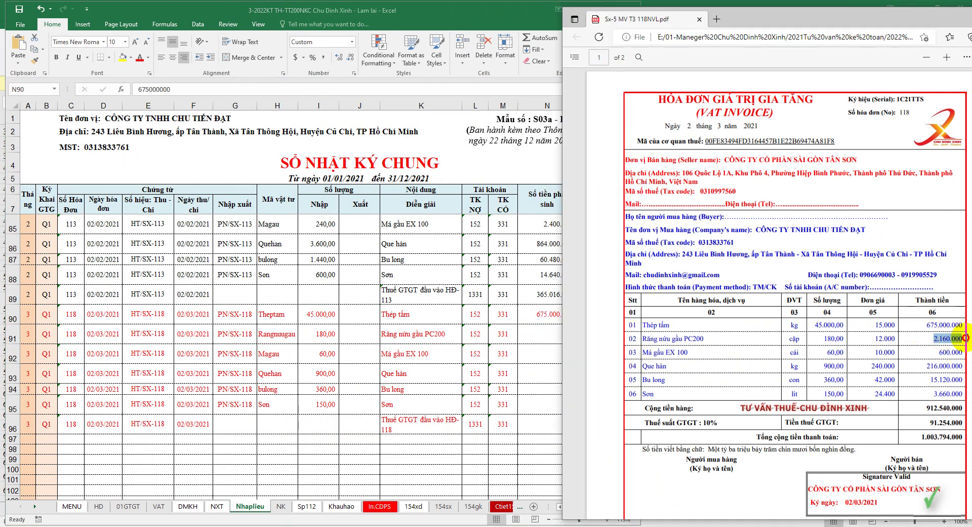
click(547, 332)
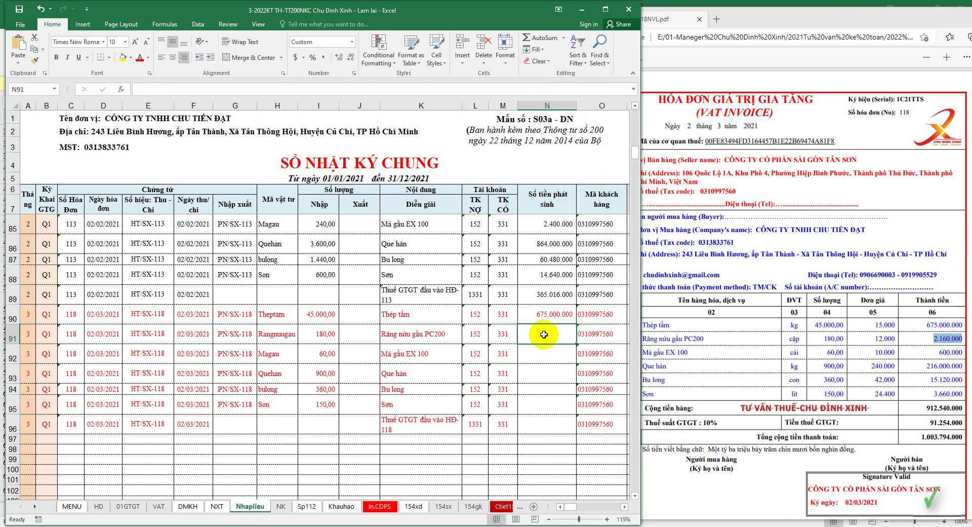
right_click(555, 337)
click(577, 162)
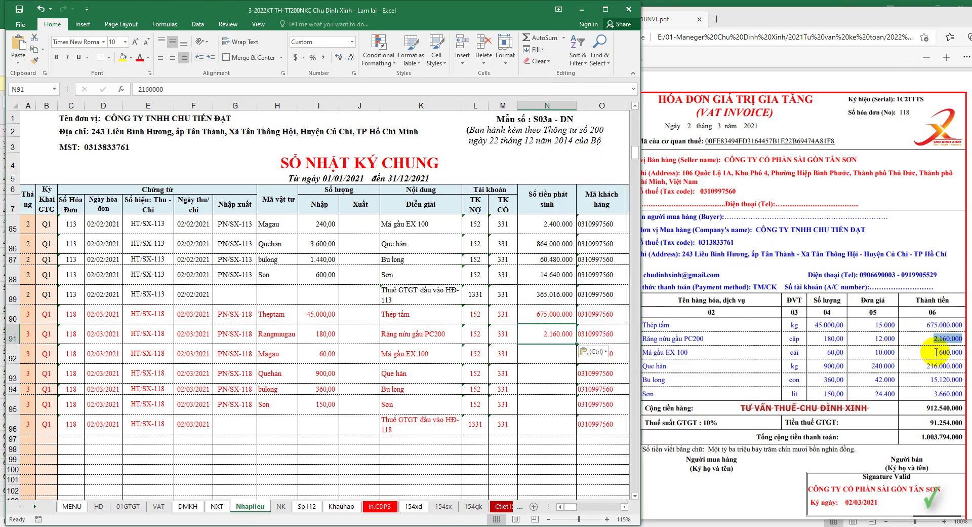
Paste amounts 600.000, 216.000.000 and 15.120.000 into N92, N93 and N94
click(958, 353)
drag(962, 352, 937, 352)
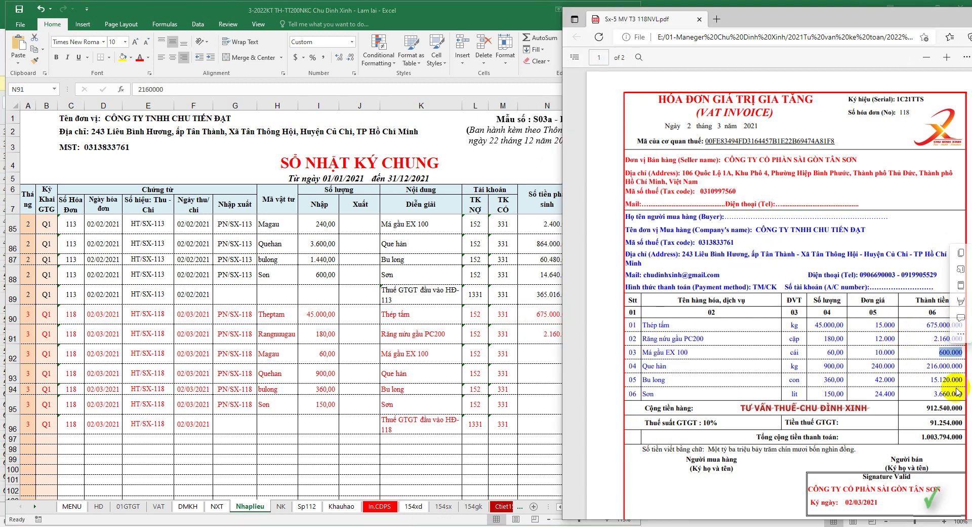
click(549, 353)
right_click(558, 354)
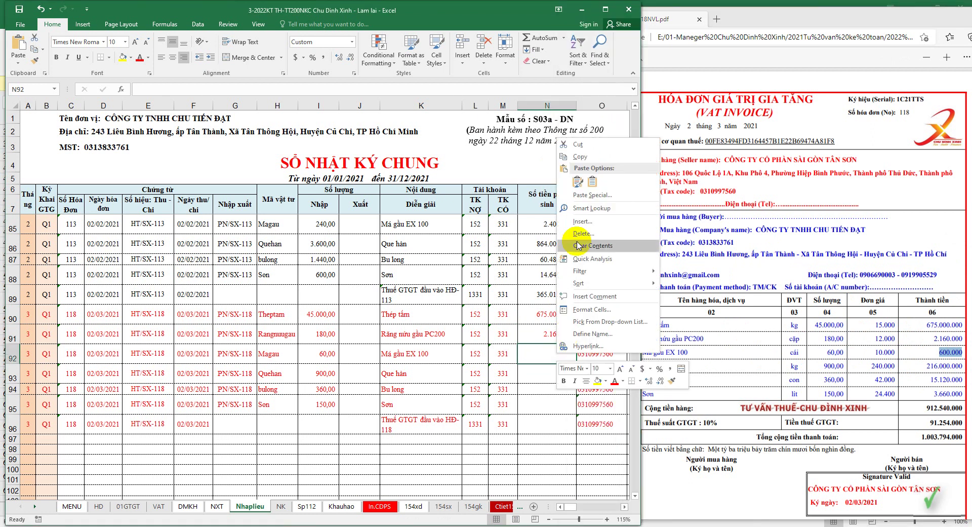
click(592, 181)
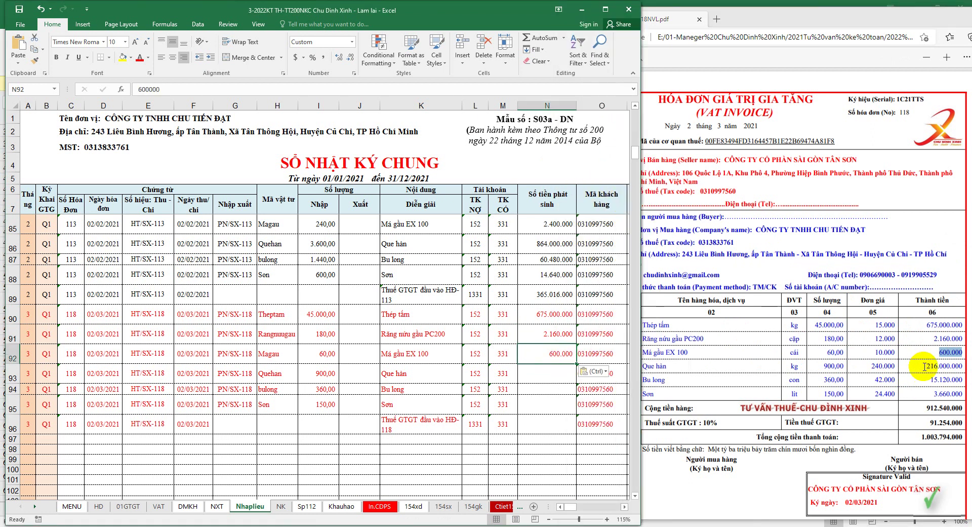
drag(925, 365, 961, 366)
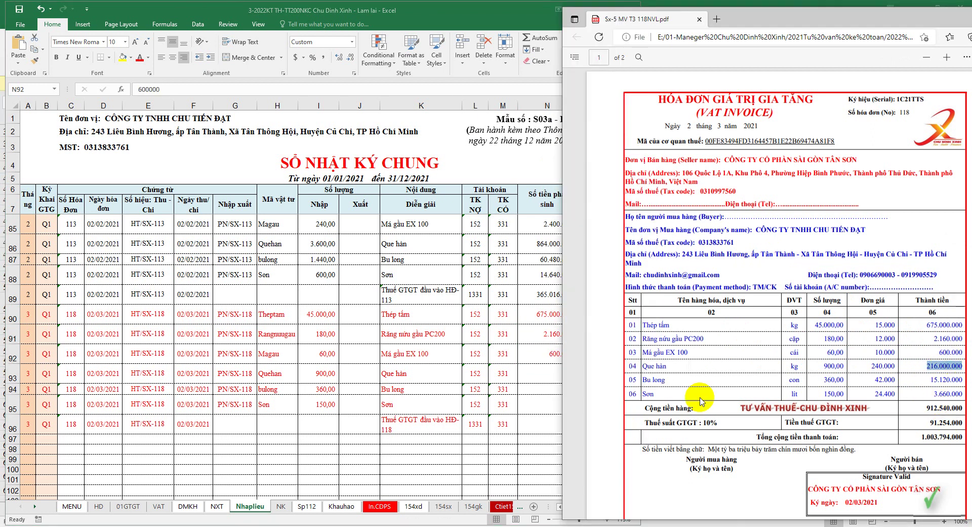
click(556, 378)
right_click(547, 372)
click(583, 199)
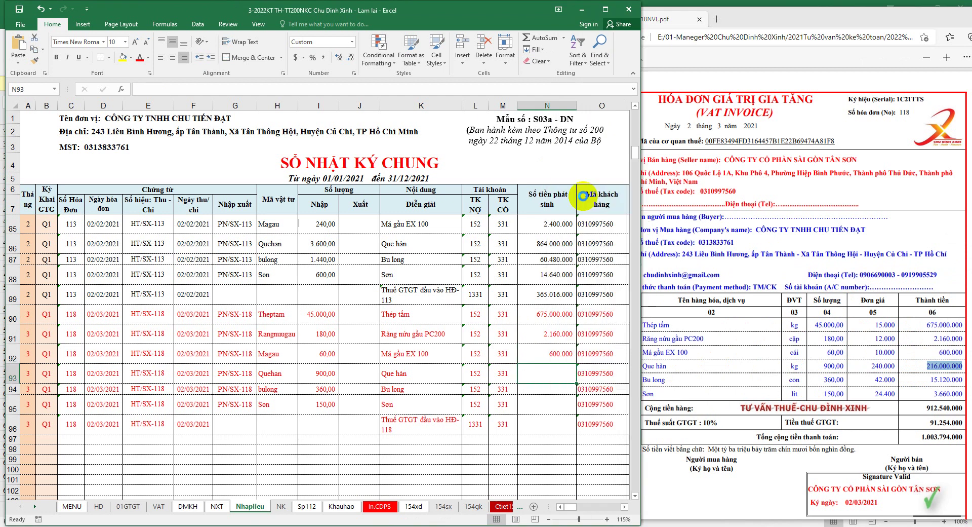
drag(930, 380, 963, 380)
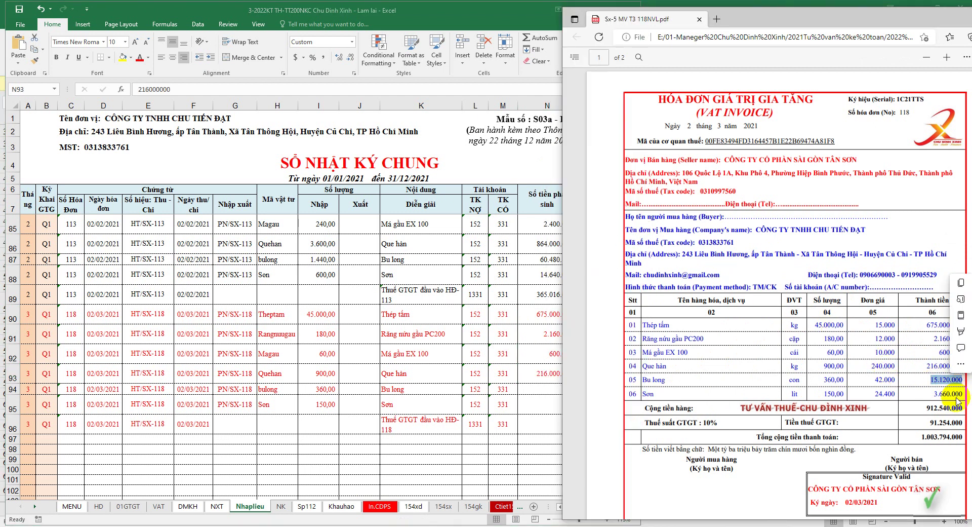
click(540, 392)
right_click(553, 393)
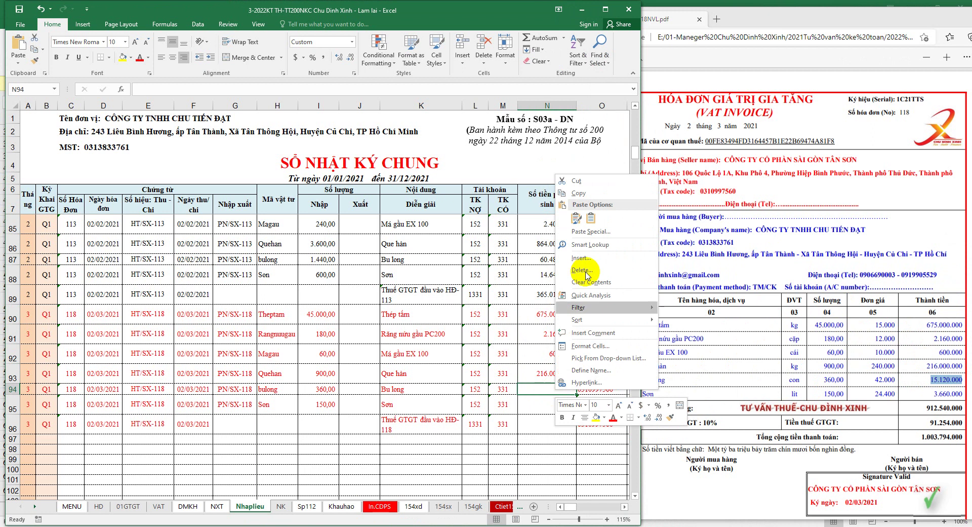
click(582, 213)
Paste 3.660.000 into N95 and the VAT amount 91.254.000 into N96
drag(933, 393, 962, 393)
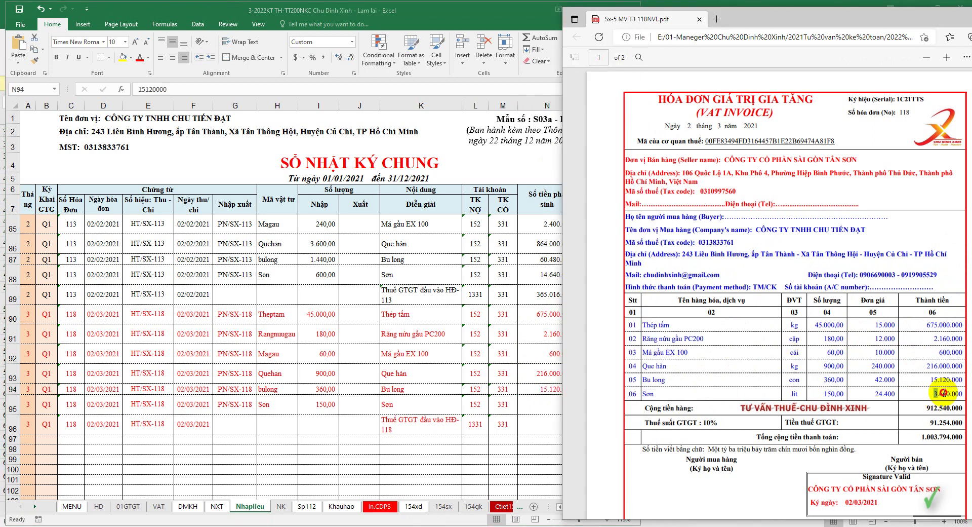
click(540, 404)
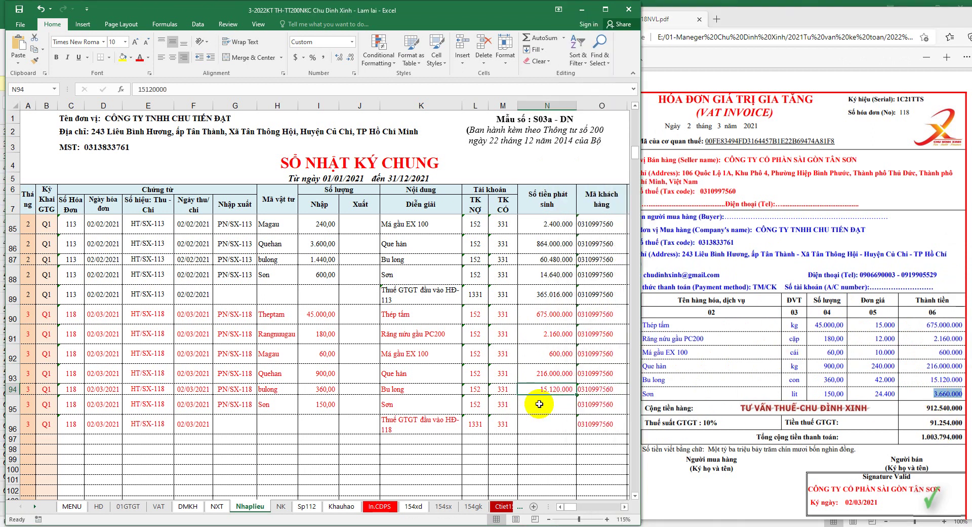
right_click(550, 408)
click(586, 237)
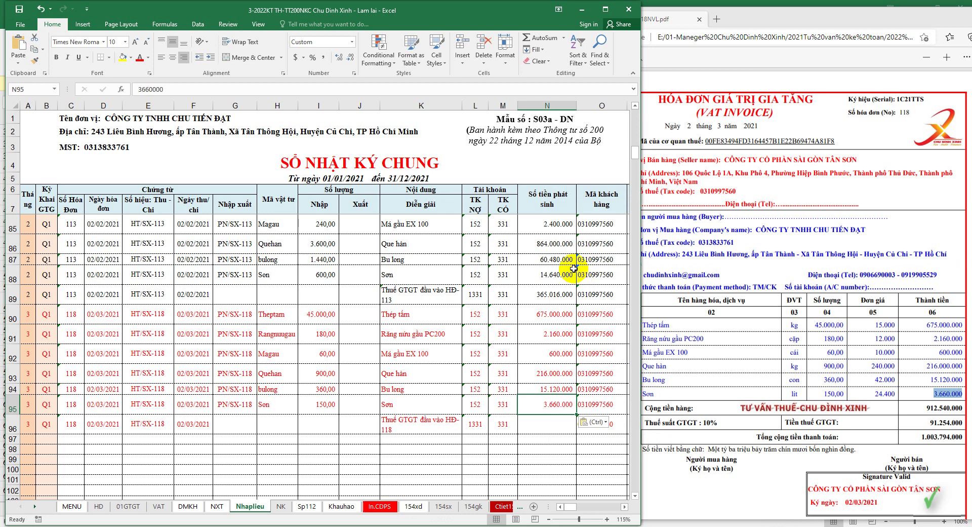
drag(929, 421, 960, 422)
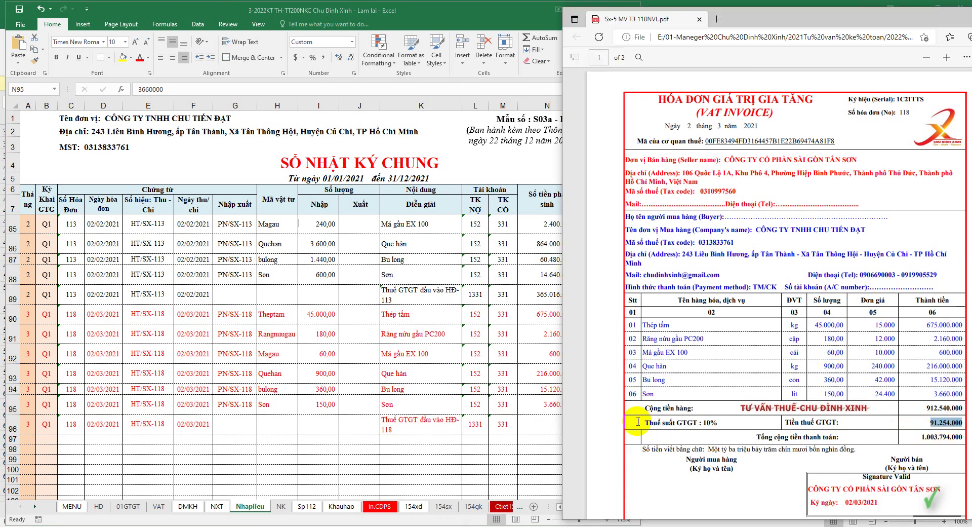
click(550, 424)
right_click(554, 425)
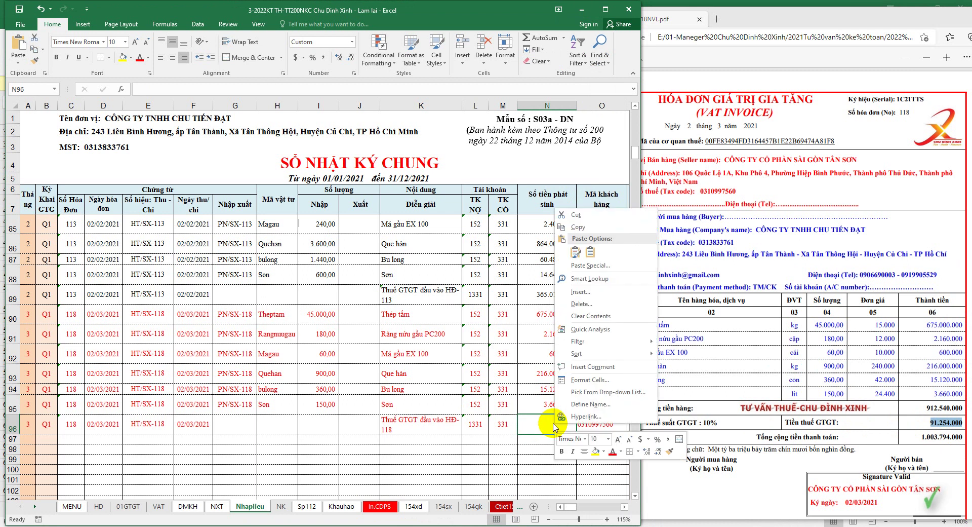
click(586, 255)
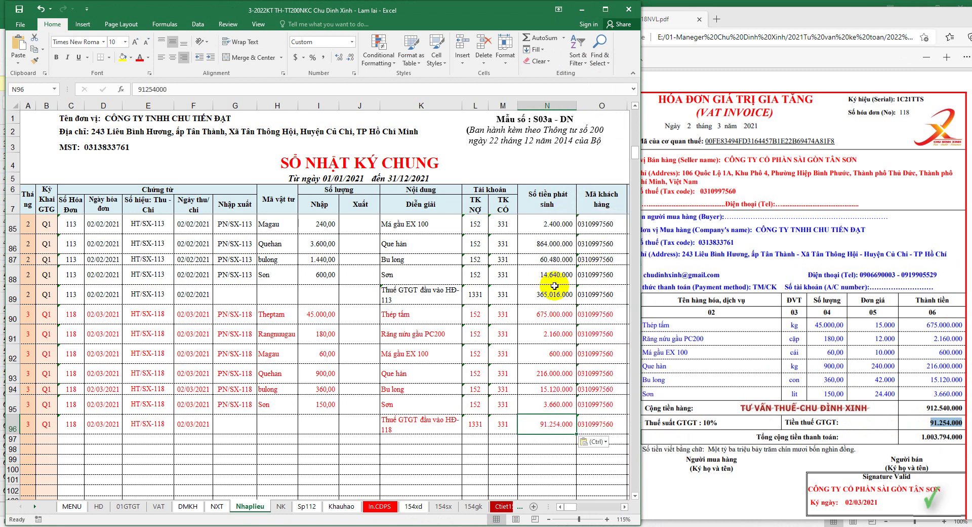
Check the N90:N96 totals (1.003.794.000; 912.540.000 pre-tax) and compare NXT purchases with account 152
drag(547, 312, 546, 422)
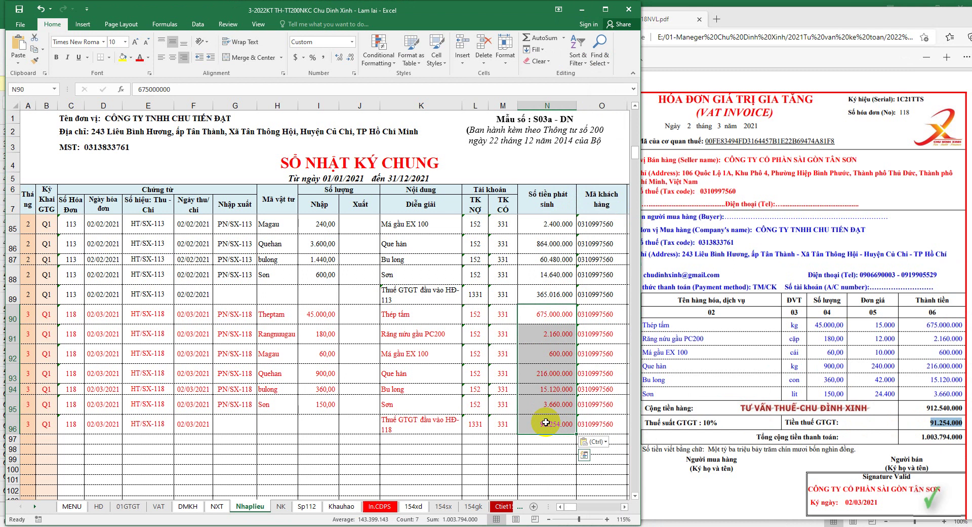
drag(542, 315, 546, 405)
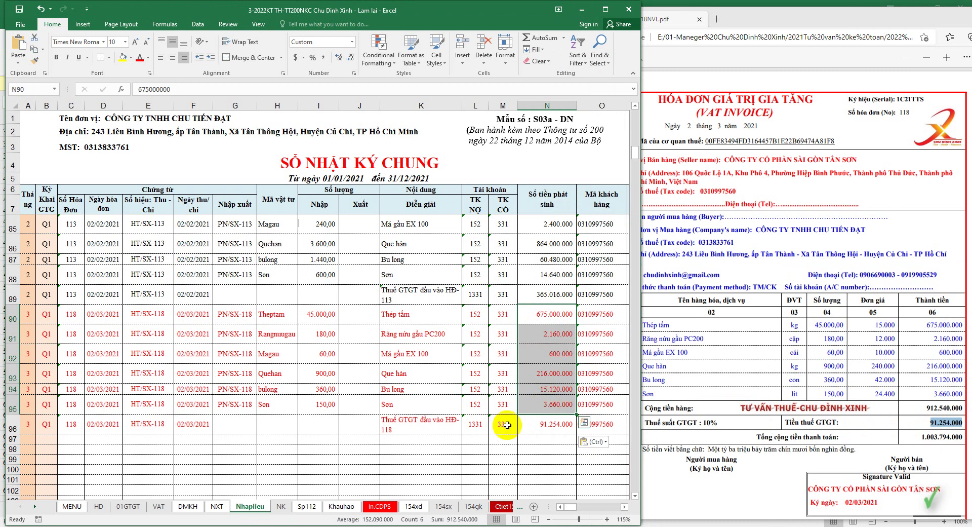
click(216, 506)
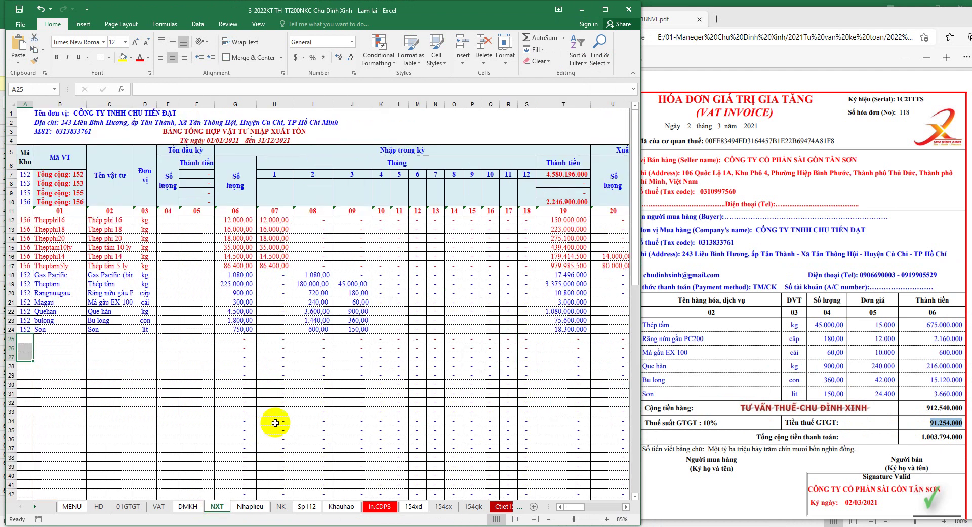
click(565, 174)
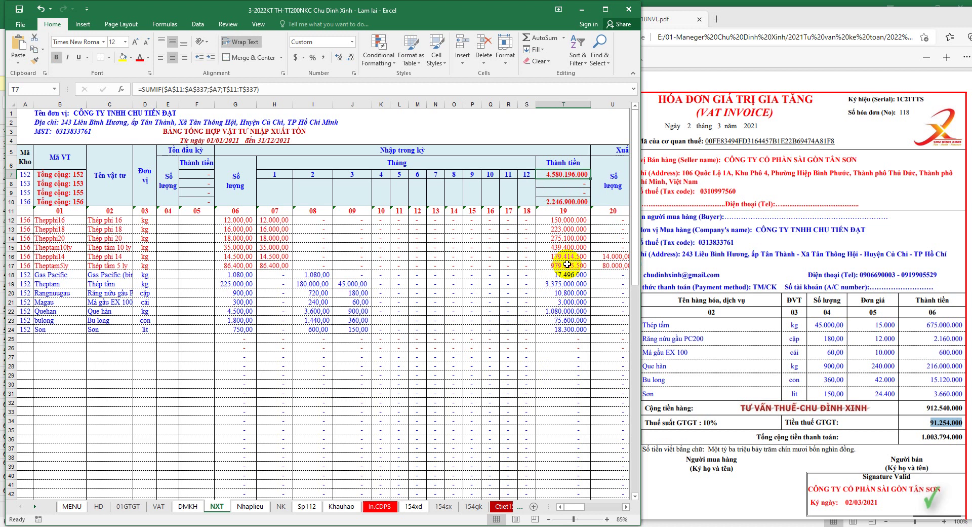
click(380, 506)
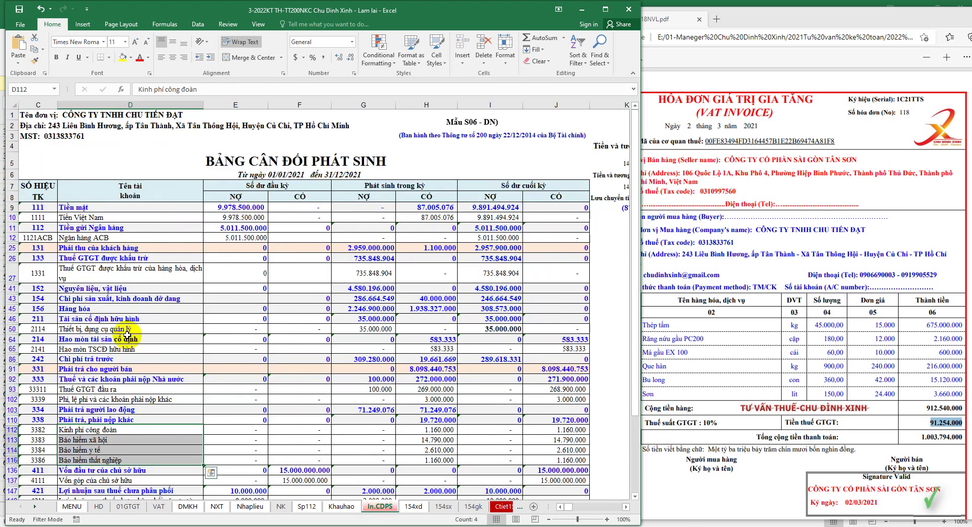
click(12, 288)
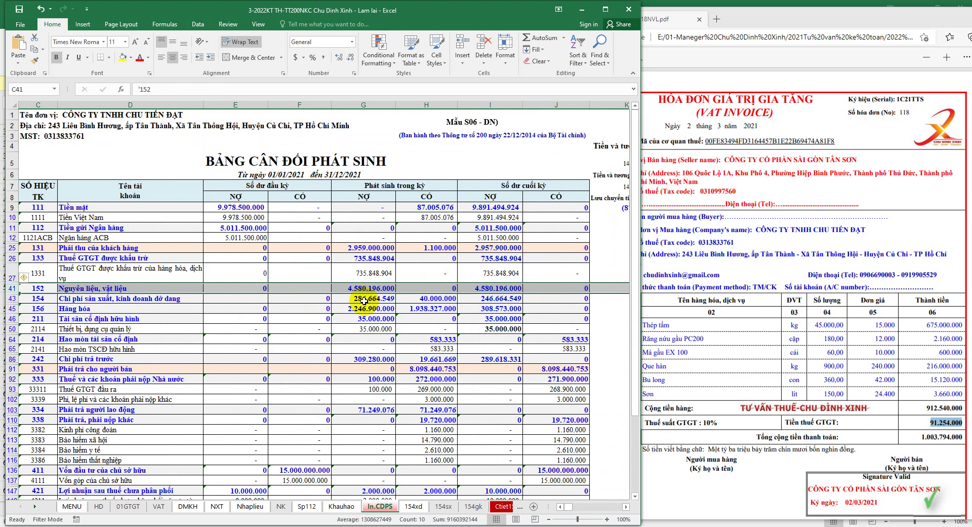
click(217, 506)
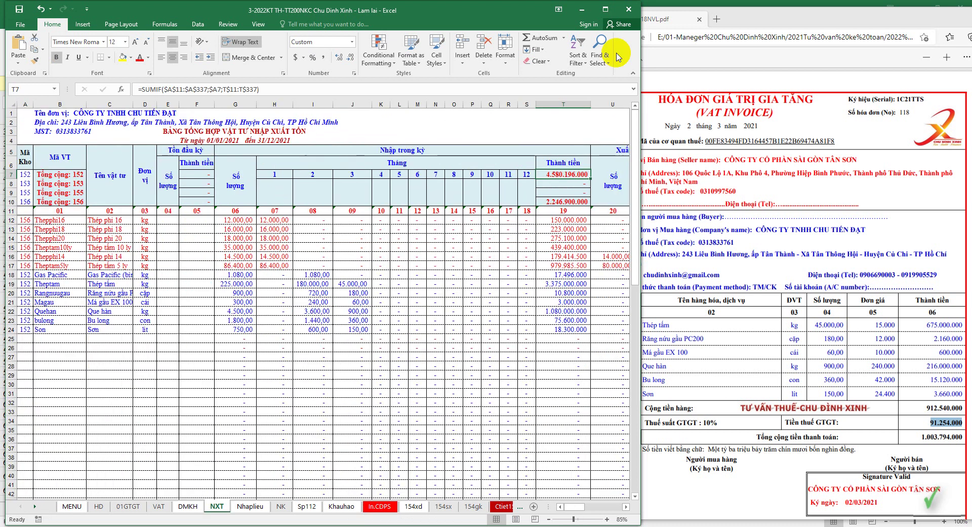
Confirm NXT closing stock 4.580.196.000 matches account 152, then restore the workbook beside the PDF
click(614, 10)
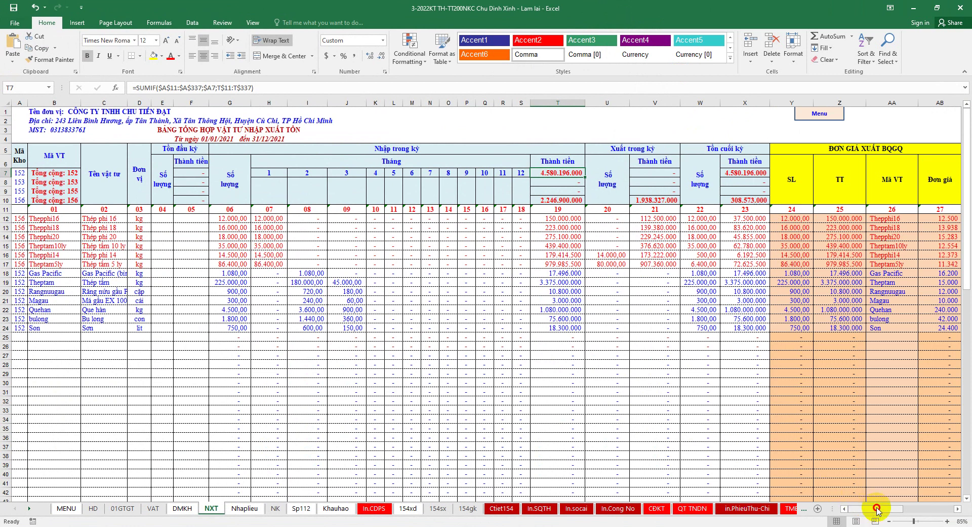
drag(878, 510, 903, 509)
click(659, 102)
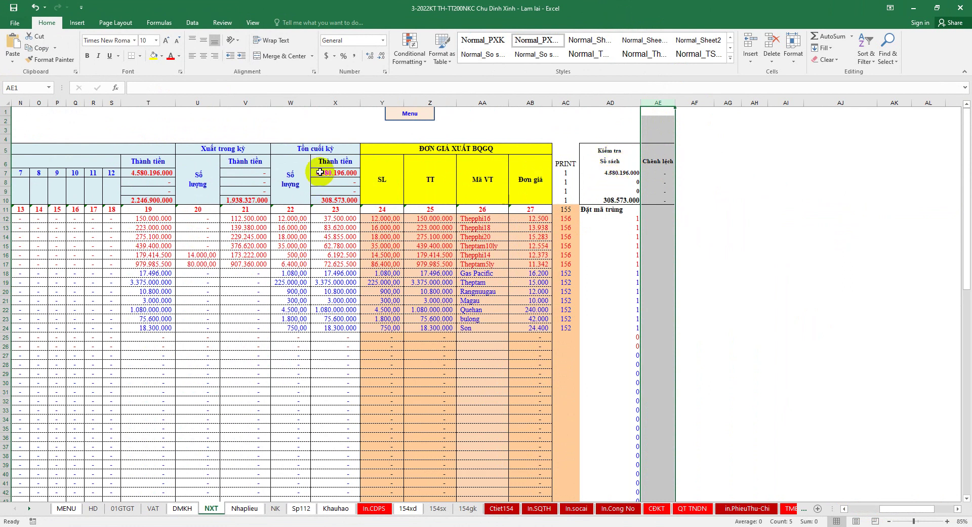
drag(322, 173, 610, 175)
click(667, 176)
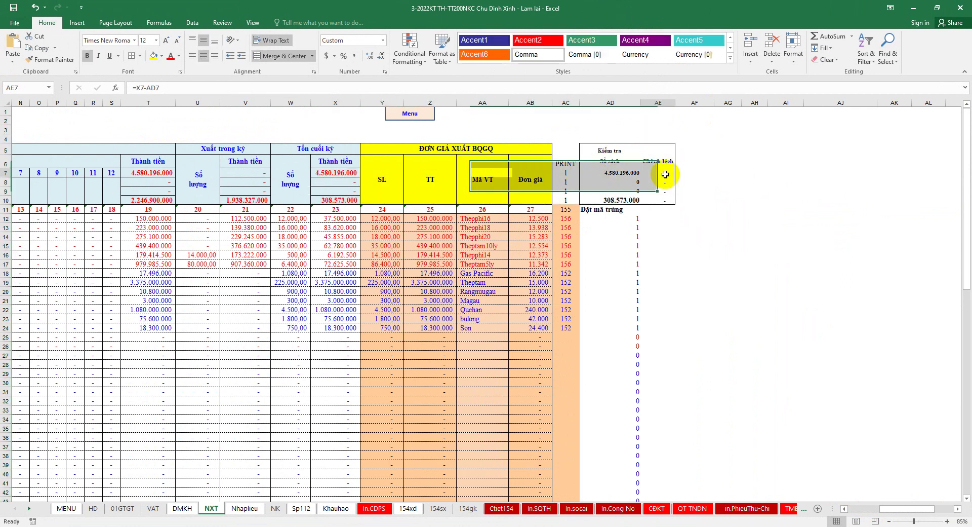
click(374, 508)
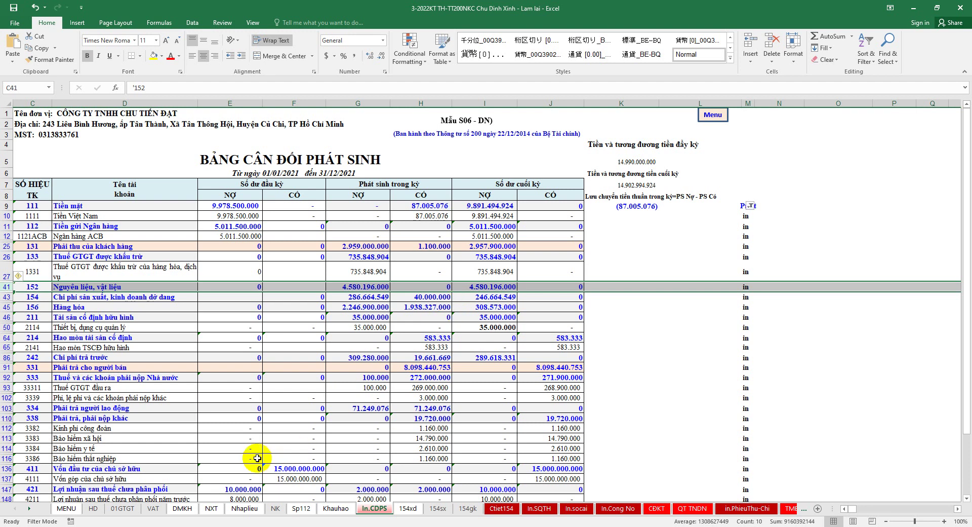
click(212, 509)
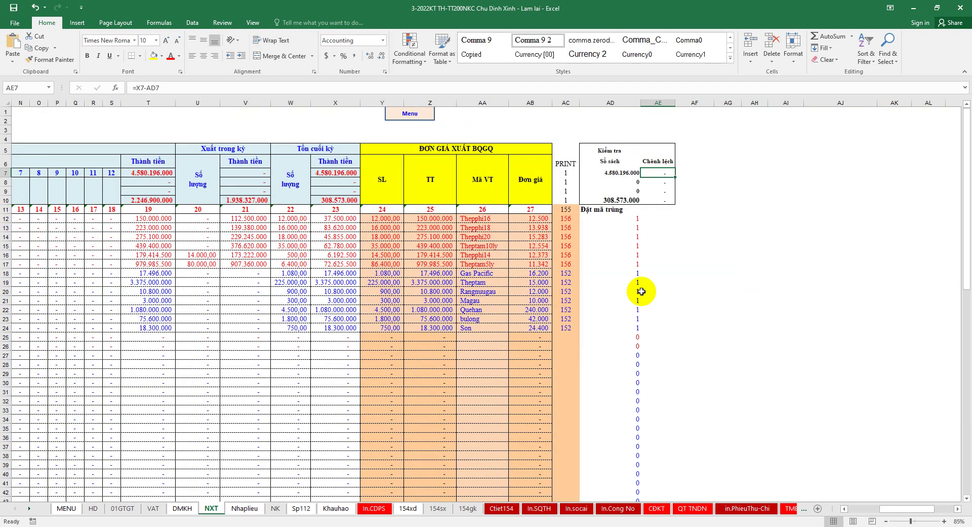
click(938, 7)
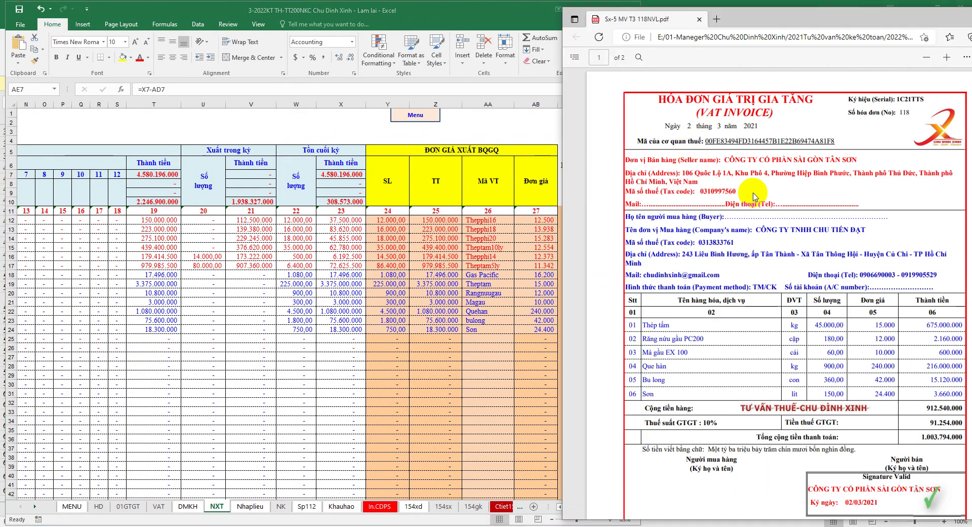
Open Sx-4 MV T2 200 Gia cong.pdf in Edge alongside Excel's VAT sheet
key(alt+Tab)
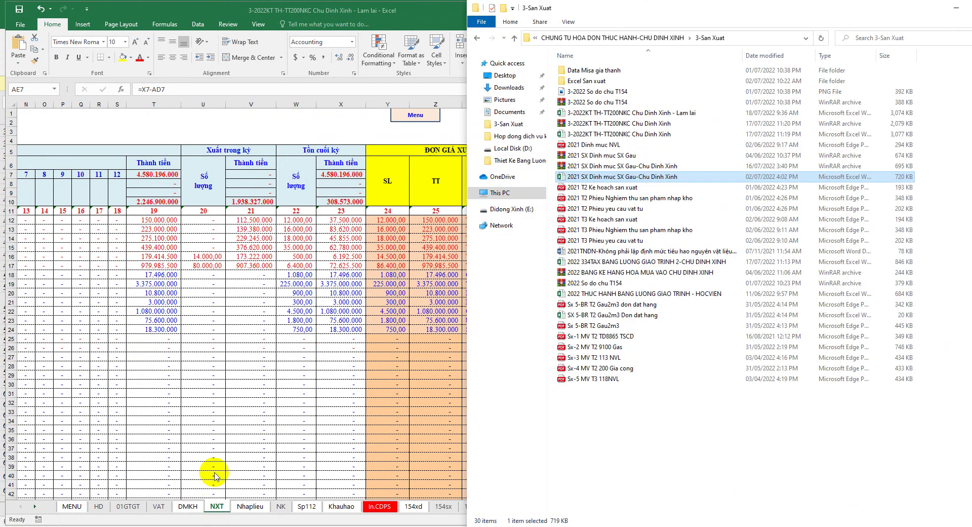
double_click(604, 369)
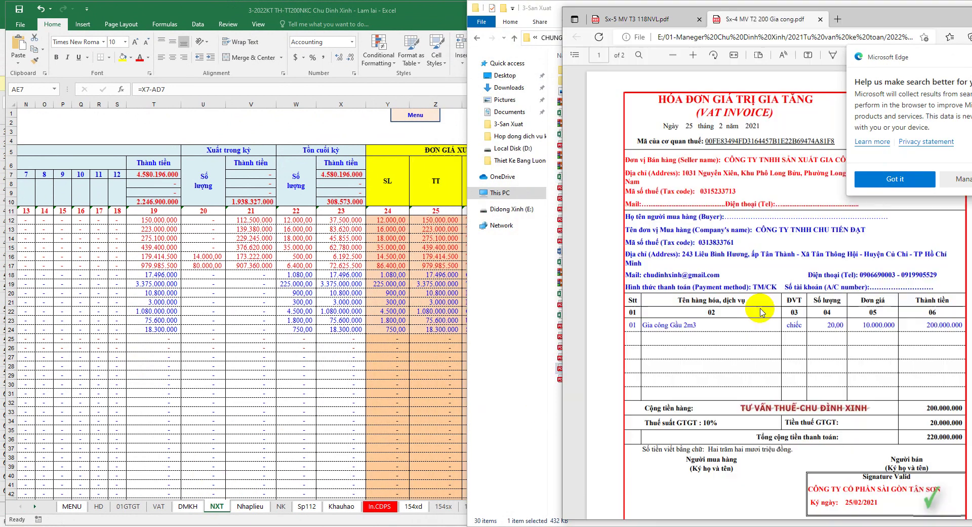
click(901, 181)
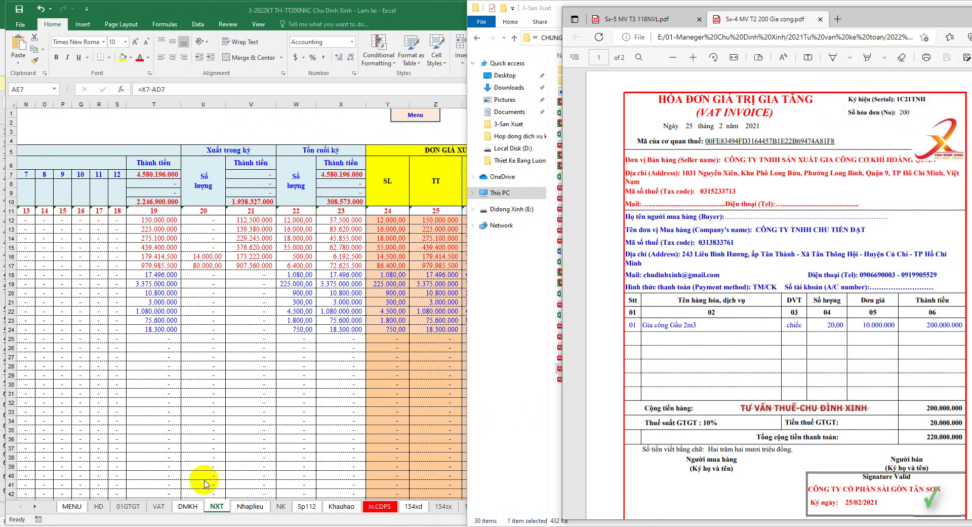
click(159, 506)
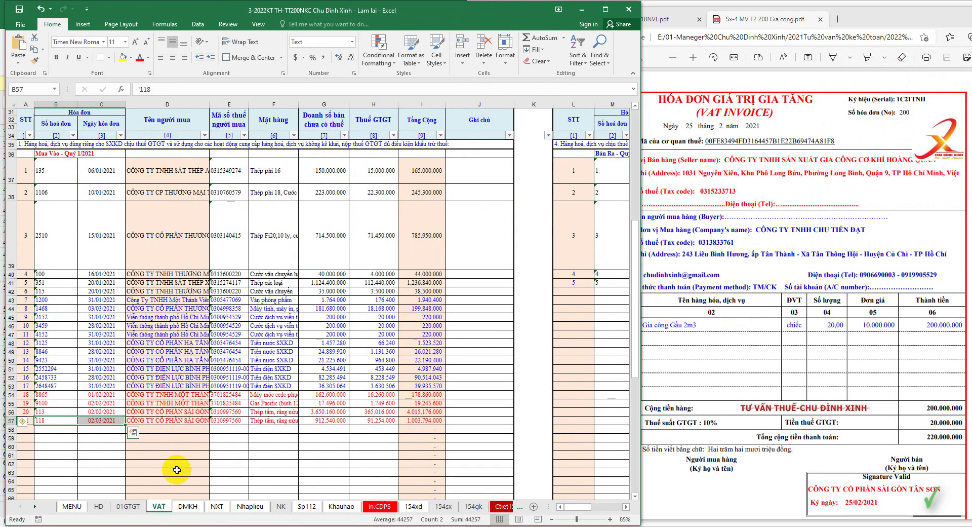
Enter invoice number 200 dated 25/02/2021 in the next empty VAT row, row 58
scroll(170, 459, down, 1)
click(70, 406)
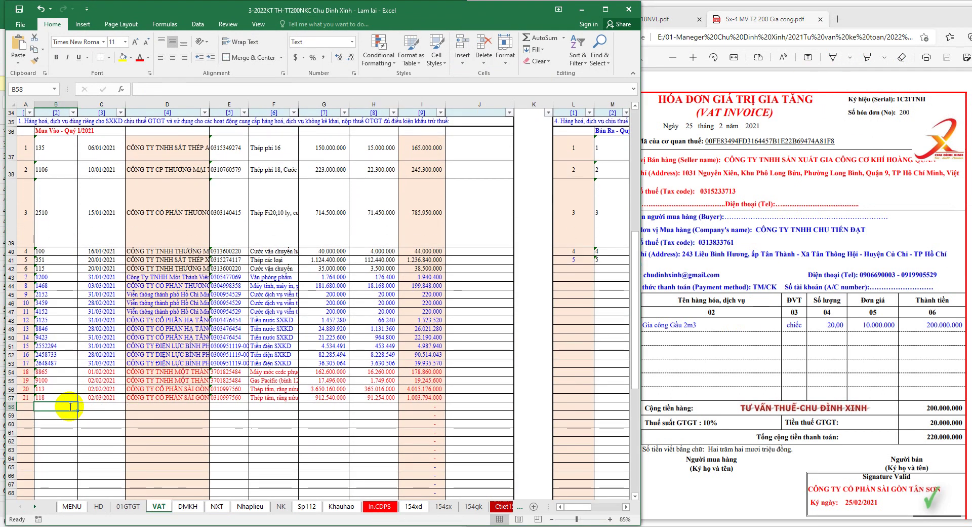
text(200)
click(91, 406)
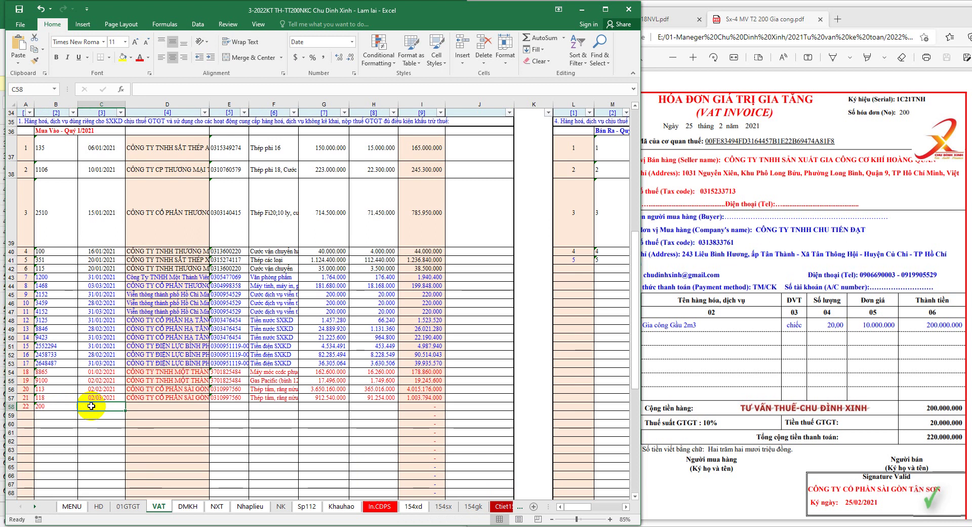
text(25/02/2021)
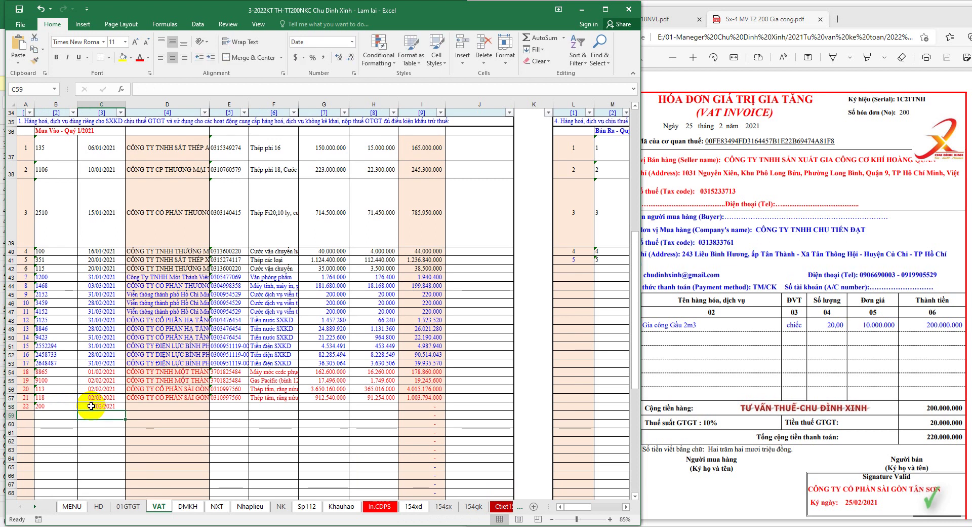
click(230, 405)
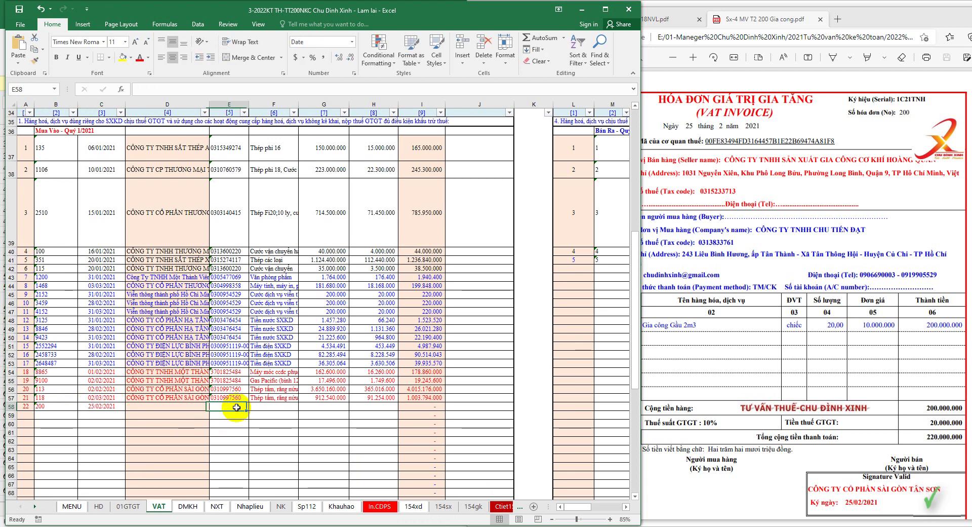
click(731, 179)
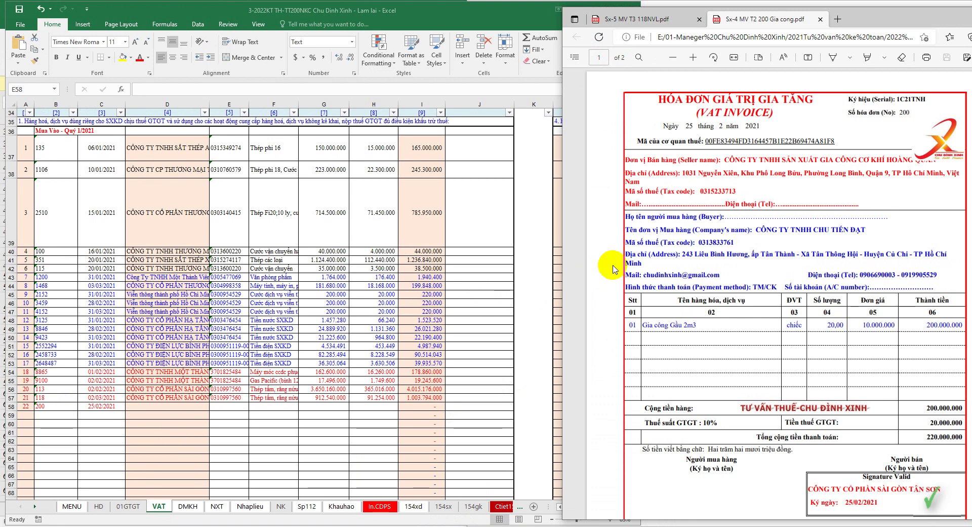
Copy the seller's tax code from invoice 200 and paste it into VAT cell E58
drag(734, 190, 704, 193)
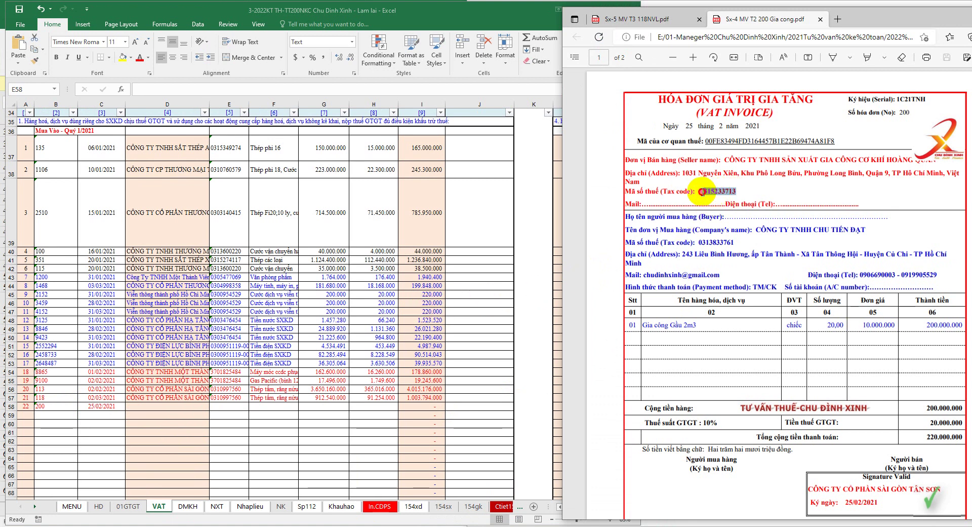
right_click(703, 192)
click(732, 193)
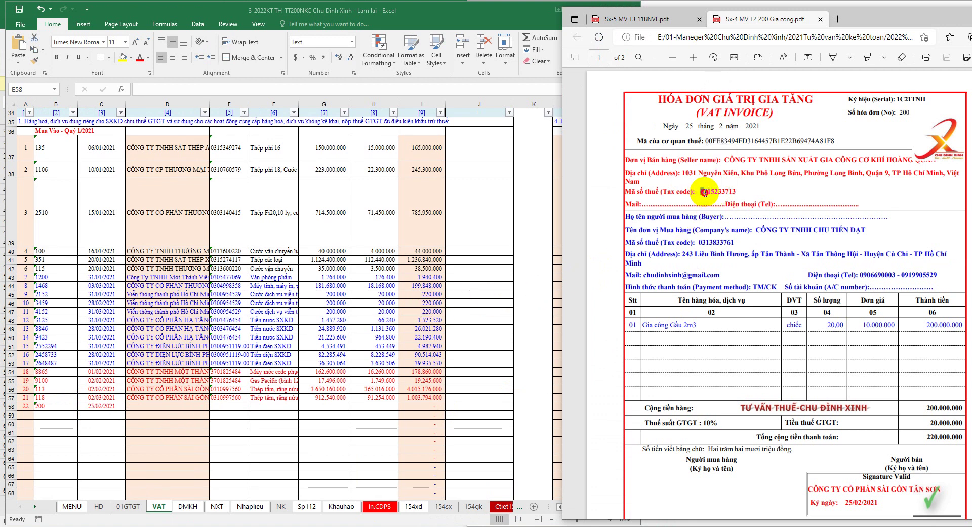
right_click(737, 191)
click(759, 236)
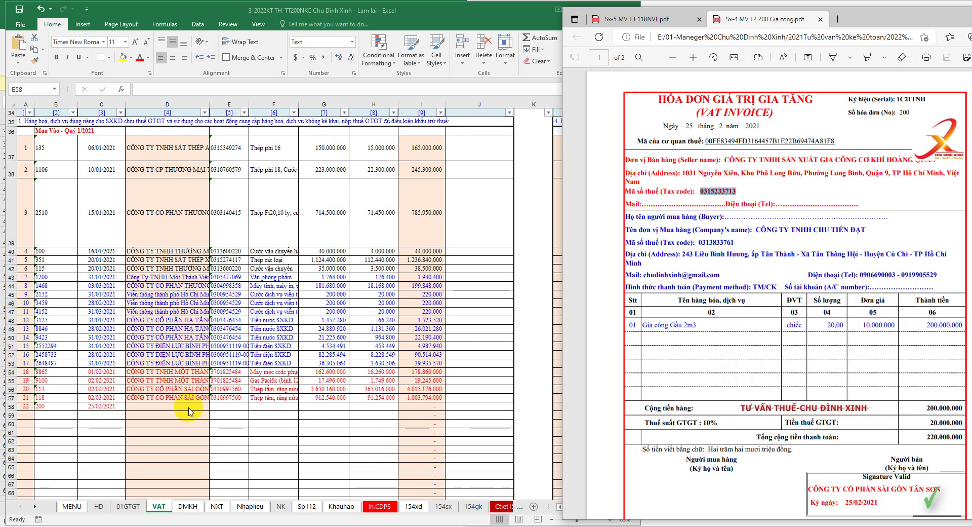
click(236, 404)
right_click(236, 406)
click(274, 234)
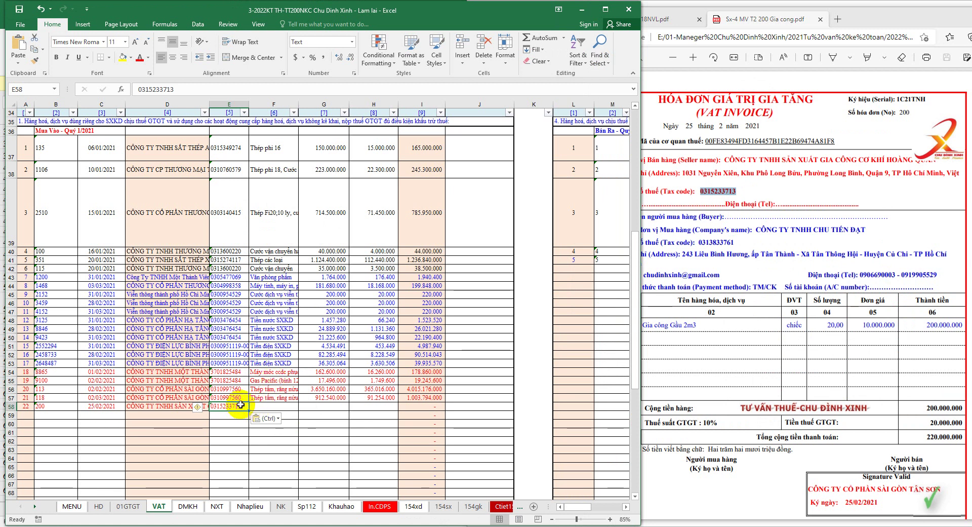
scroll(268, 365, up, 2)
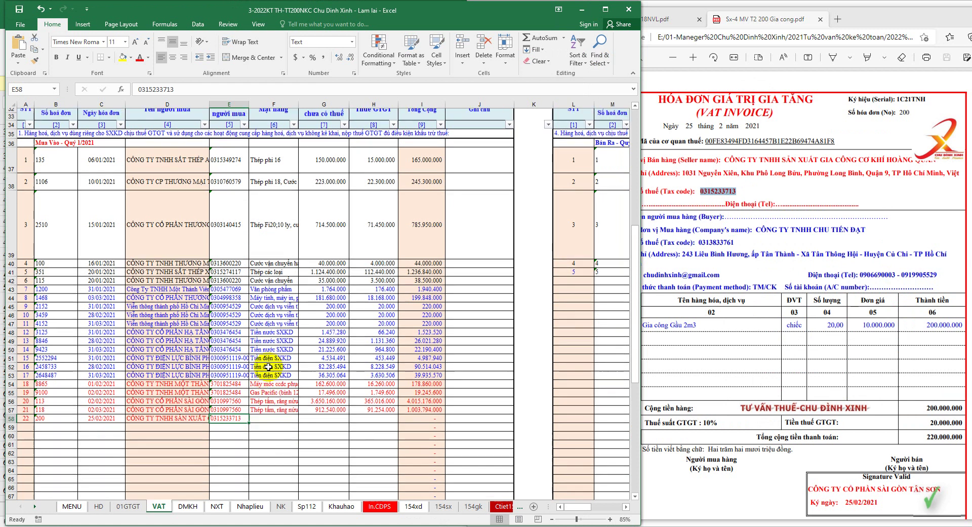
scroll(268, 366, down, 2)
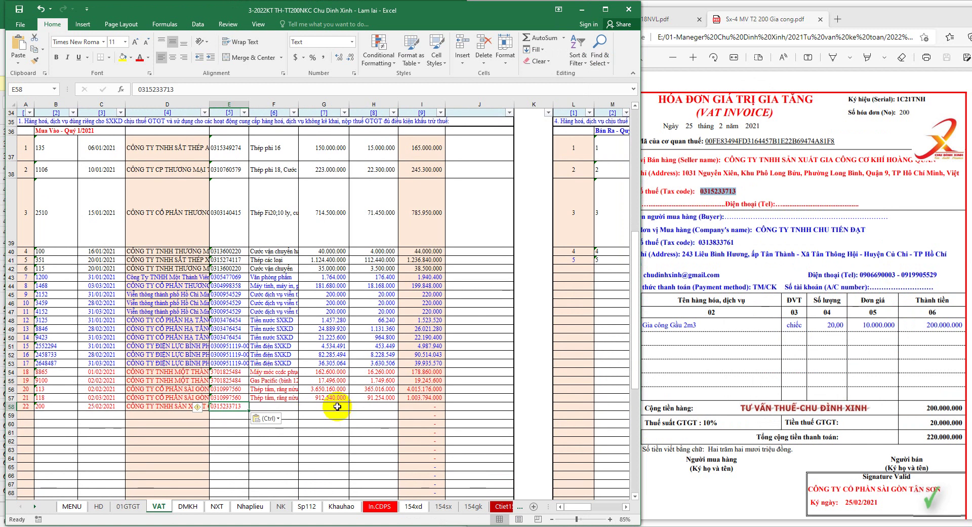
Paste the tax code into DMKH cell B48 to add the processing supplier's row
click(188, 506)
scroll(157, 384, down, 5)
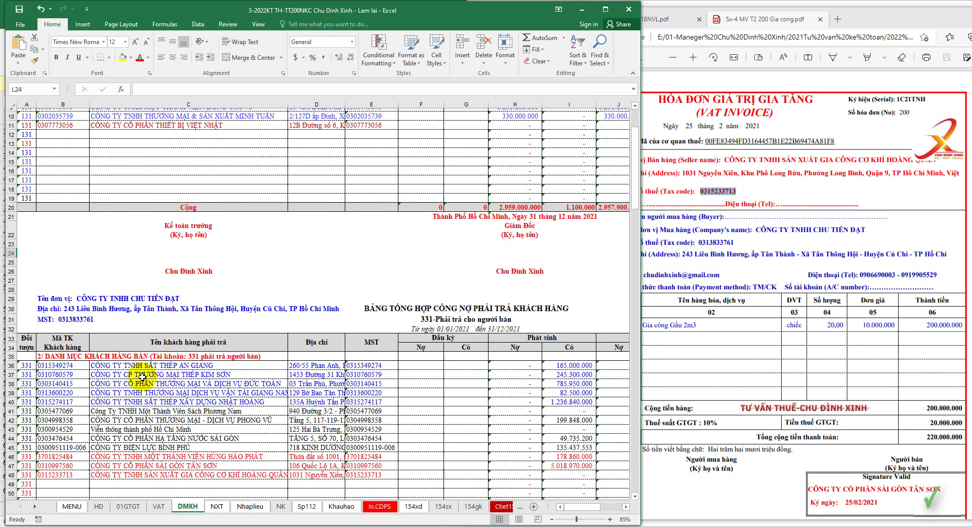
right_click(71, 416)
click(113, 242)
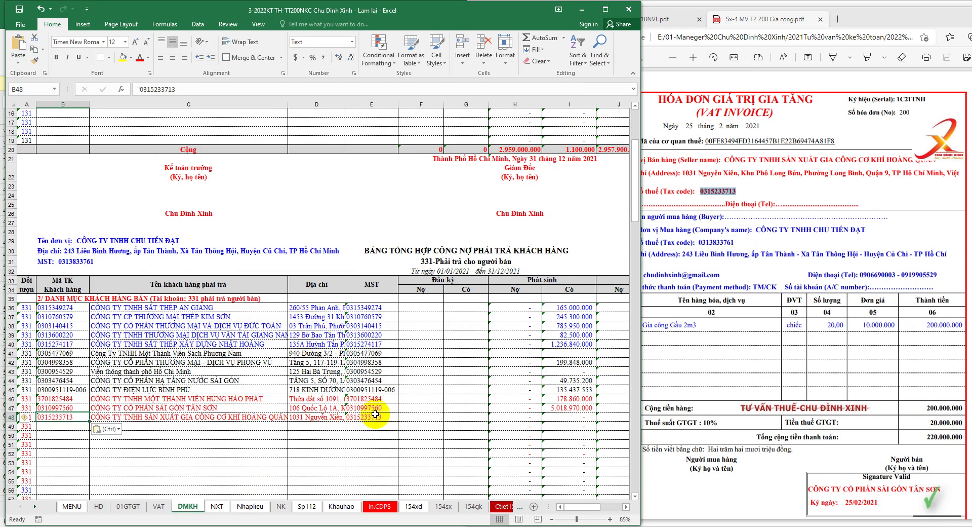
drag(367, 416, 246, 416)
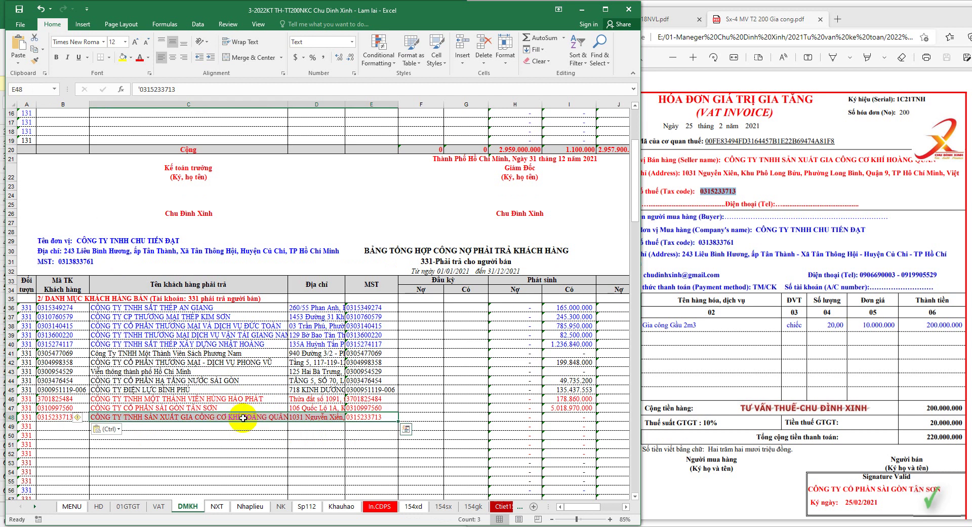
click(244, 417)
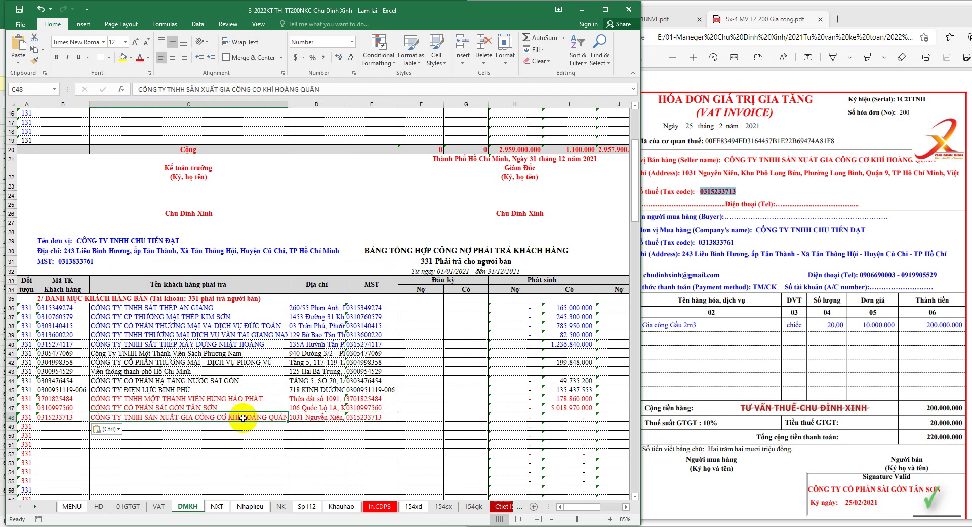
click(250, 505)
scroll(363, 420, down, 1)
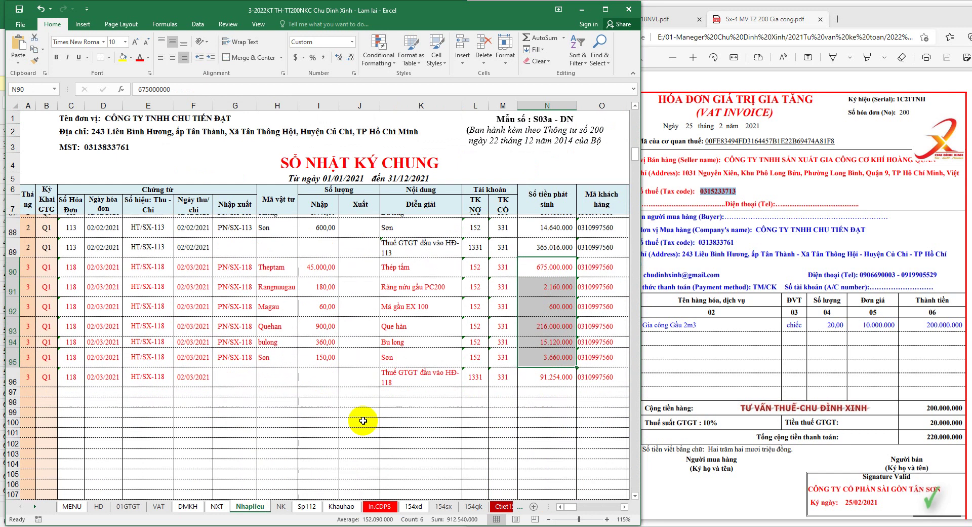
scroll(363, 420, down, 1)
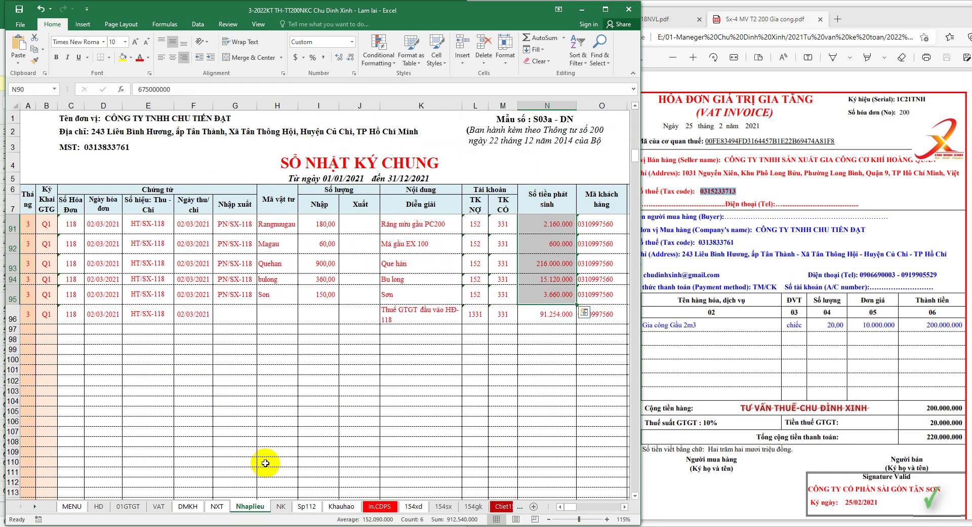
Copy the description 'Gia công Gầu 2m3' from the invoice into VAT cell F58
click(158, 506)
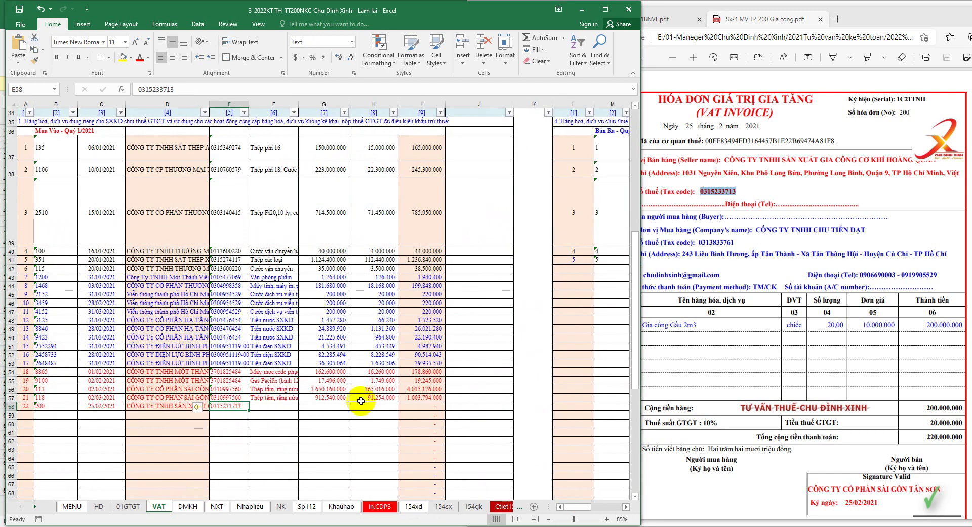
mouse_move(700, 326)
mouse_down()
mouse_move(642, 325)
mouse_move(697, 325)
mouse_up()
click(657, 325)
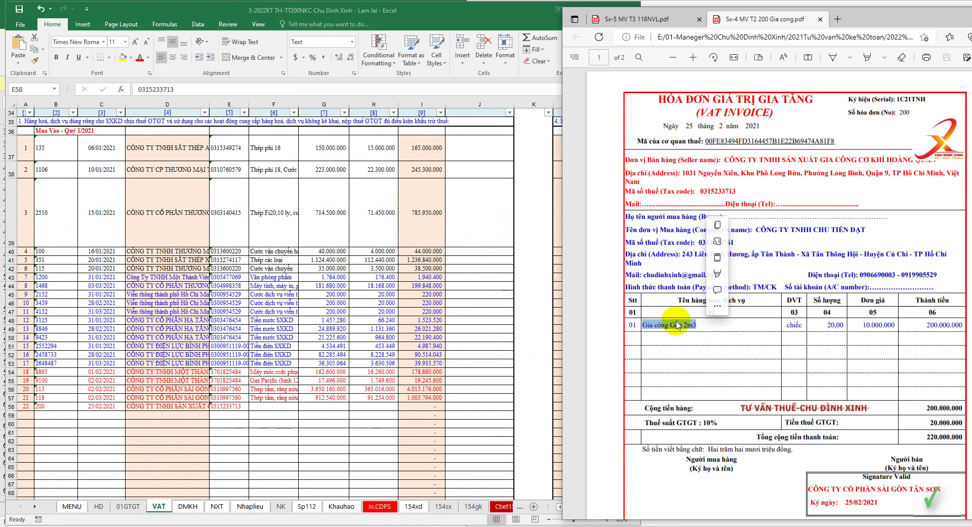
right_click(679, 324)
click(705, 142)
click(280, 407)
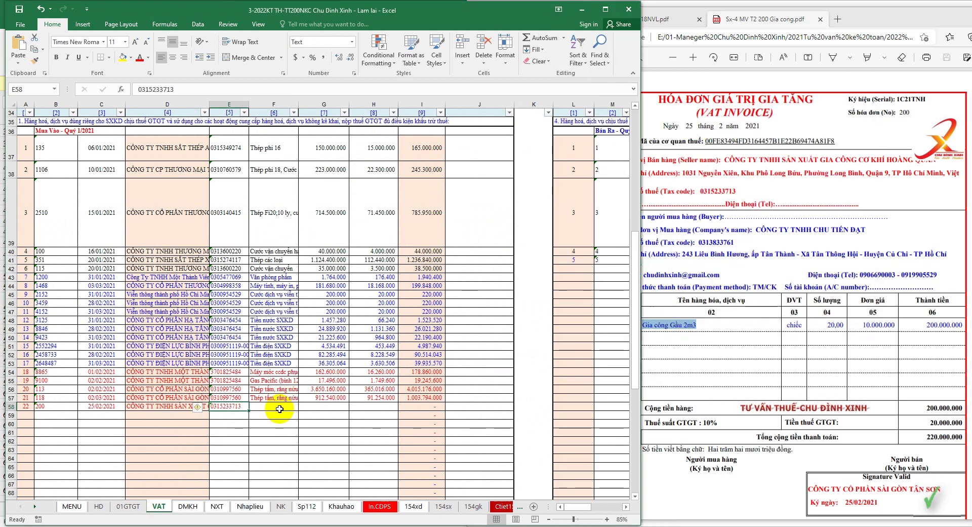
right_click(280, 406)
click(316, 235)
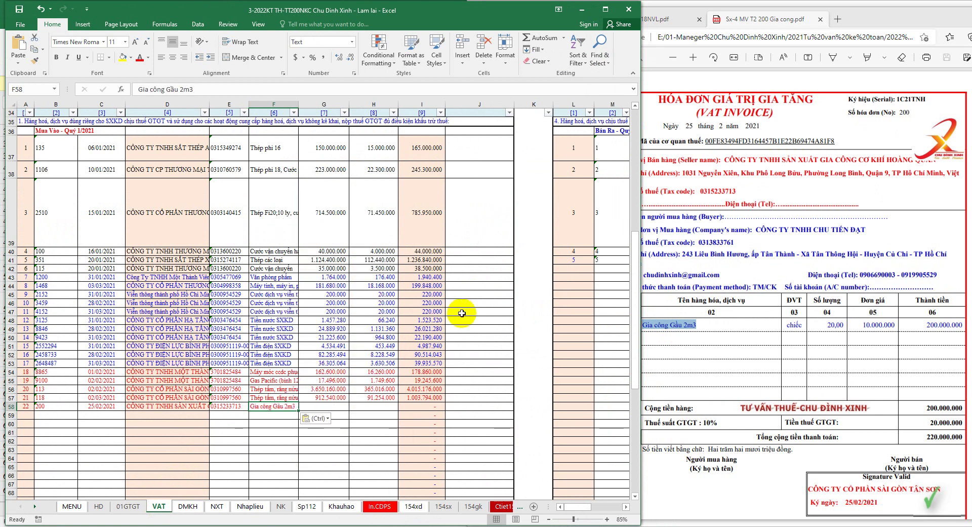
Fill G58 with 200.000.000 as a plain value and H58 with VAT 20.000.000
drag(943, 406, 960, 408)
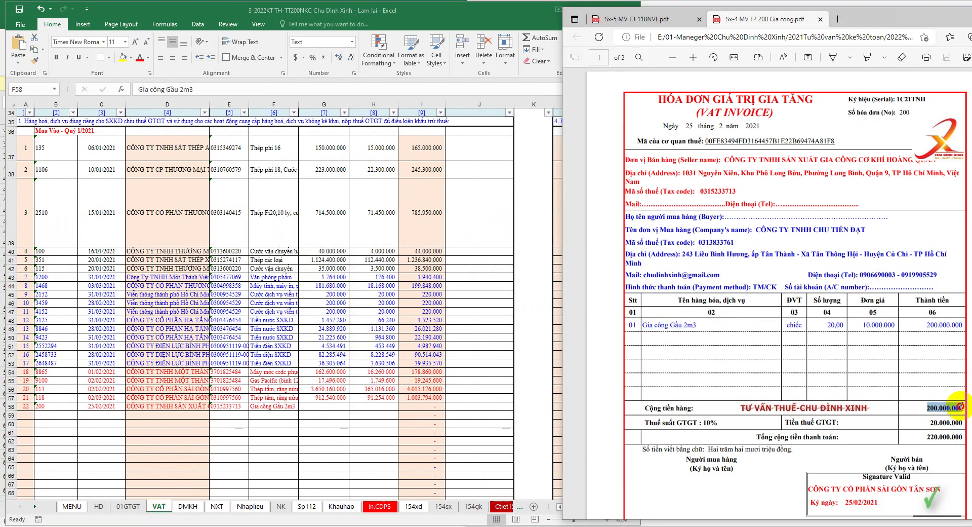
right_click(952, 407)
click(331, 408)
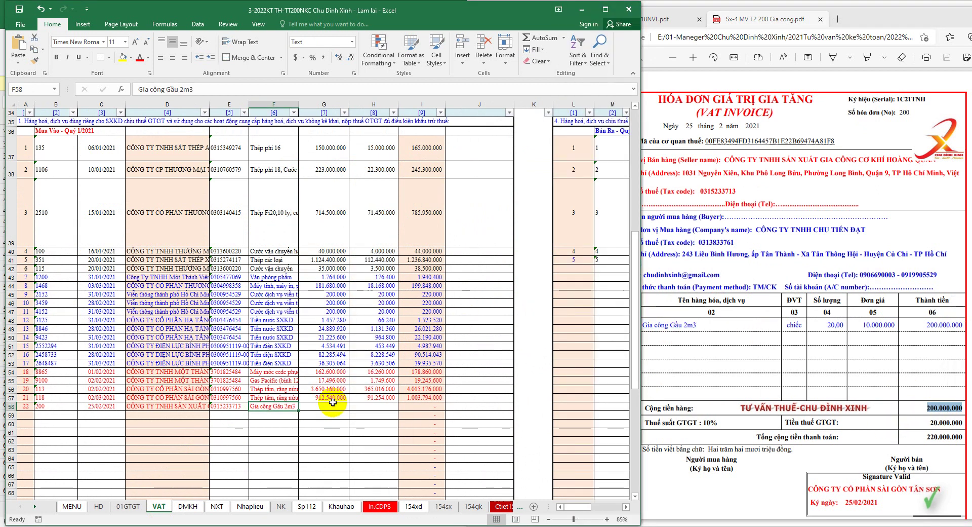
right_click(336, 408)
click(372, 234)
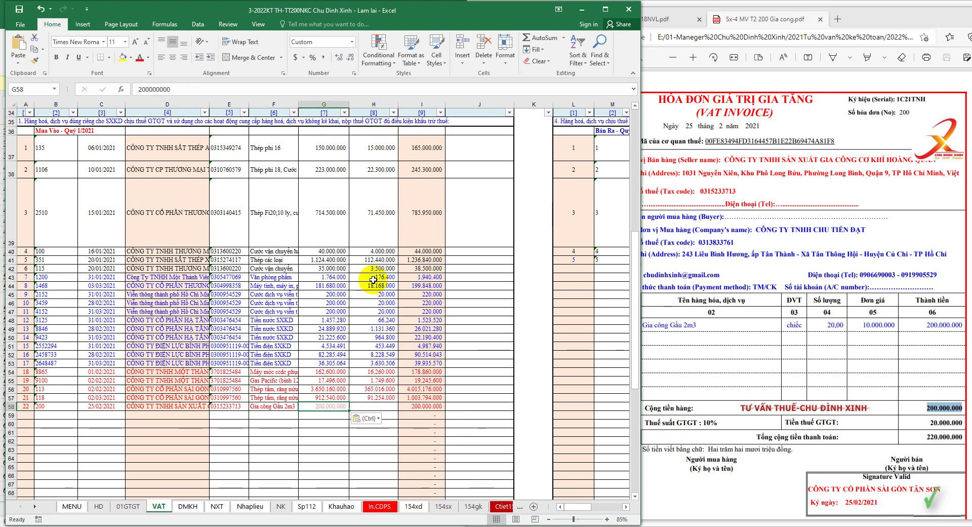
click(375, 407)
key(ctrl+v)
click(261, 93)
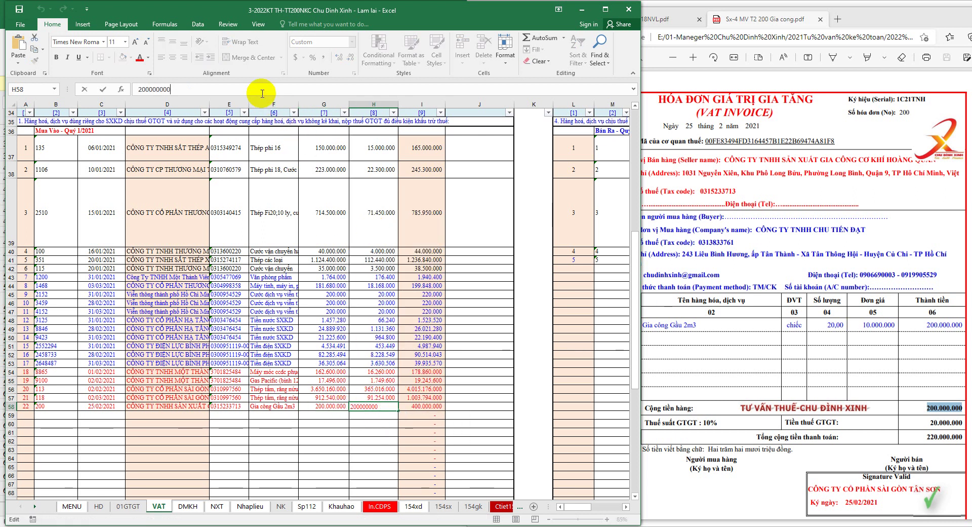
key(BackSpace)
click(324, 200)
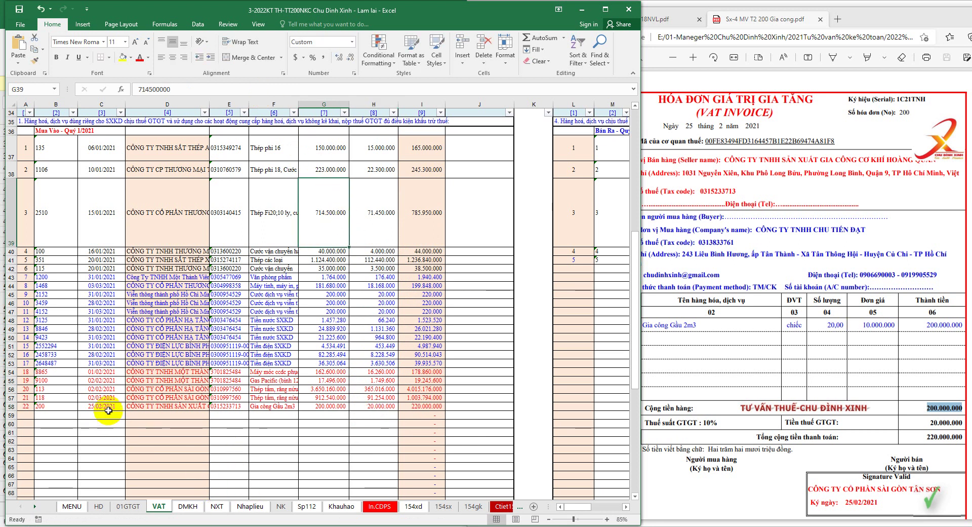
drag(108, 410, 66, 406)
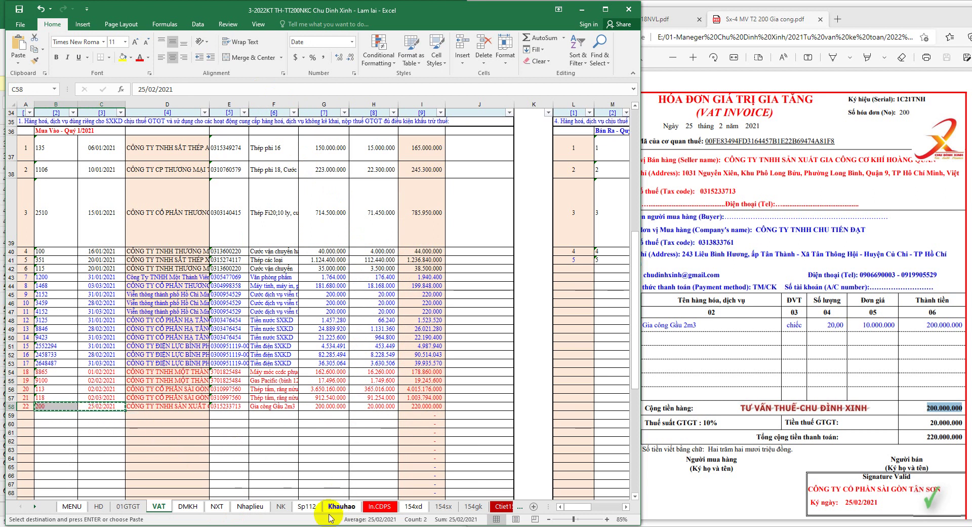
Paste invoice 200's number and date into Nhaplieu rows 97–98, fill voucher formulas, colour them blue
click(250, 506)
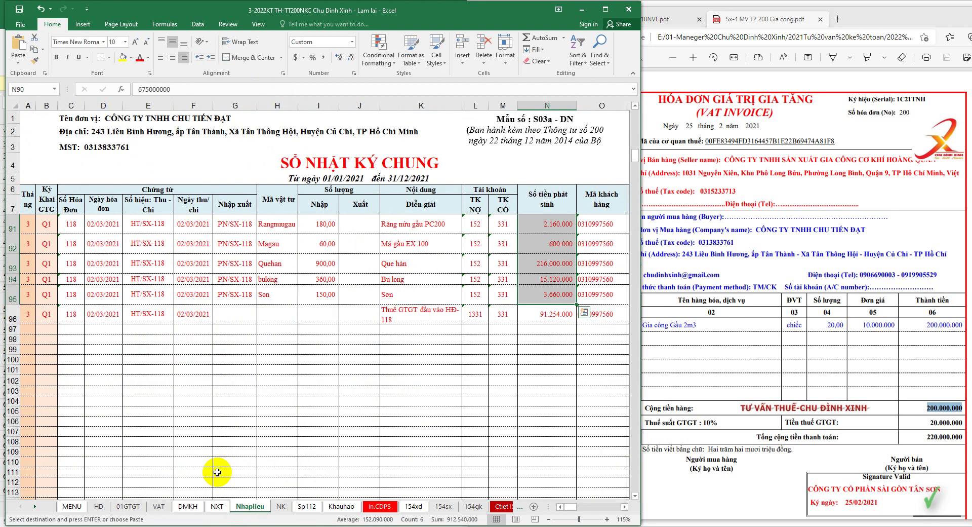
drag(79, 329, 81, 339)
right_click(82, 339)
click(109, 167)
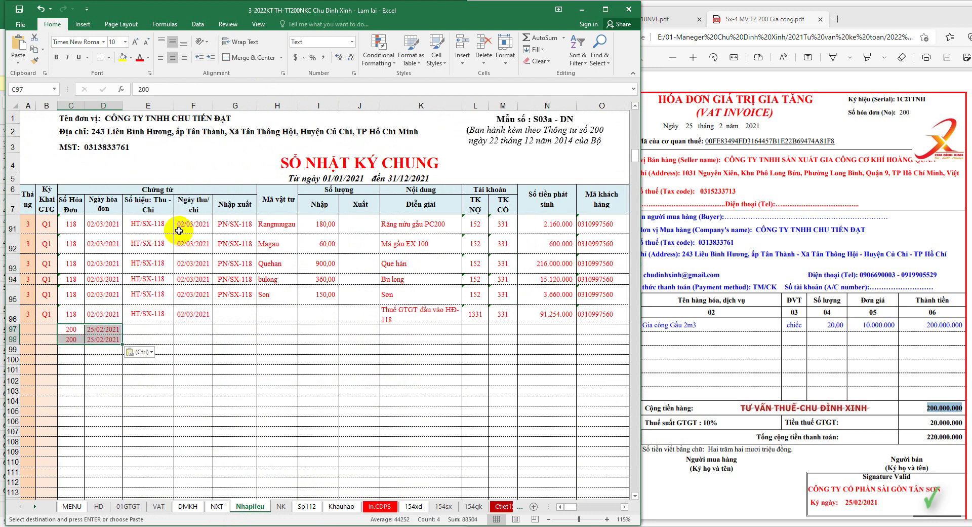
click(158, 315)
mouse_move(160, 313)
mouse_down()
mouse_move(178, 312)
mouse_move(229, 355)
mouse_up()
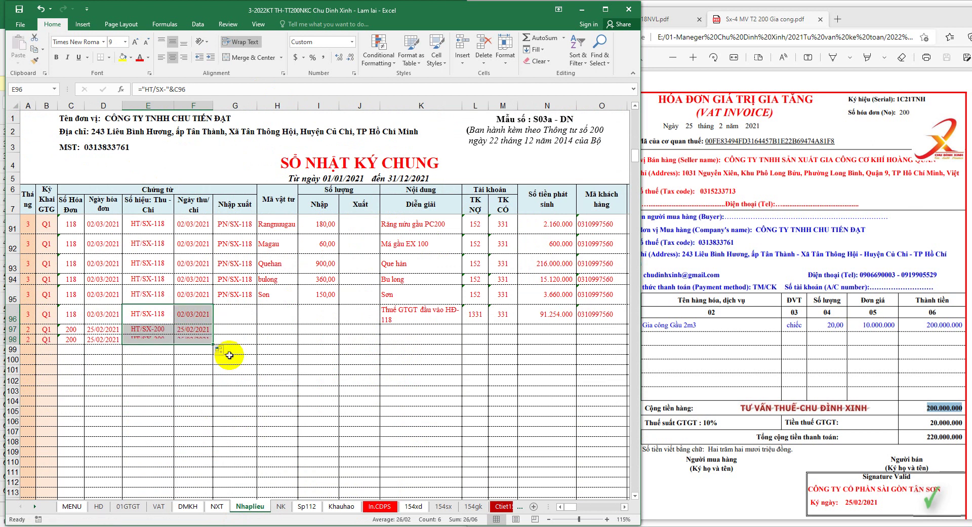
drag(6, 330, 6, 339)
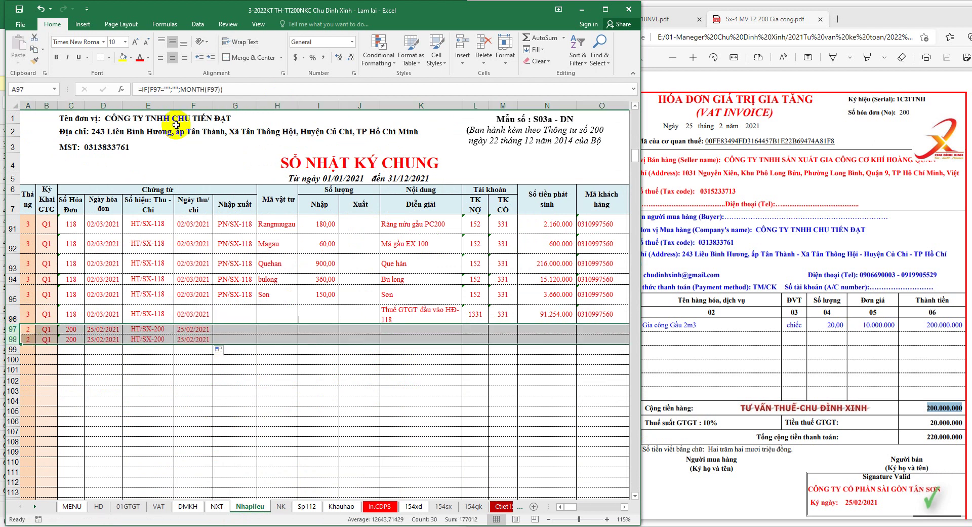
click(152, 62)
click(145, 170)
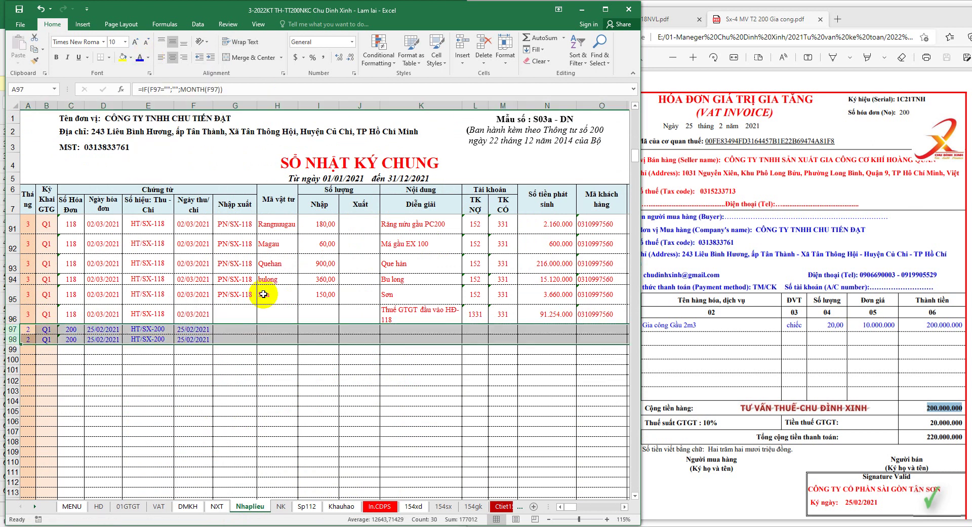
click(388, 333)
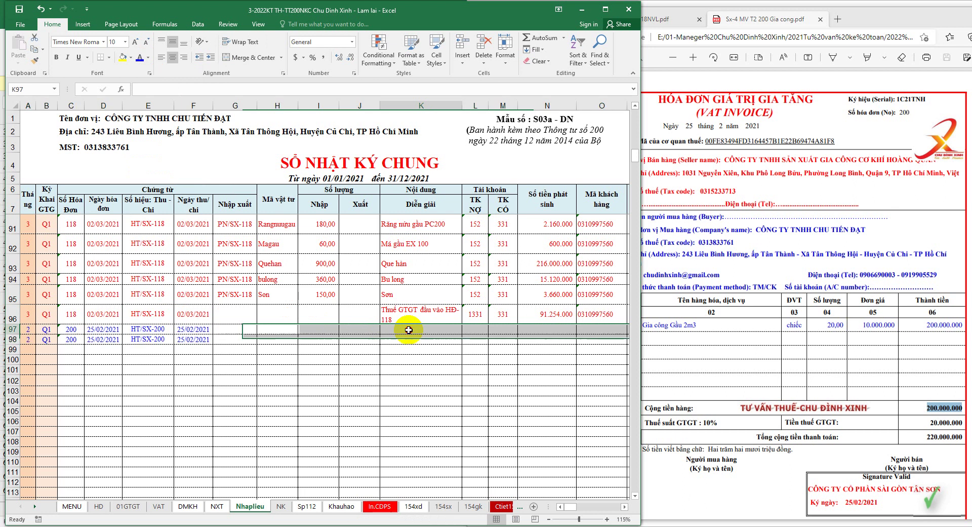
Put 'Gia công Gầu 2m3' in K97 and copy row 96's VAT 1331 line into row 98
click(159, 506)
right_click(281, 405)
click(315, 212)
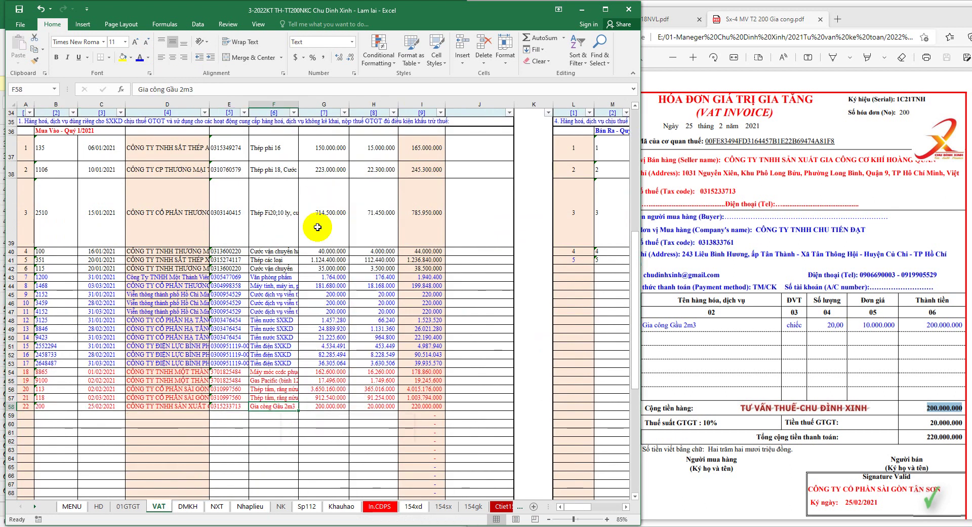
click(250, 506)
right_click(412, 330)
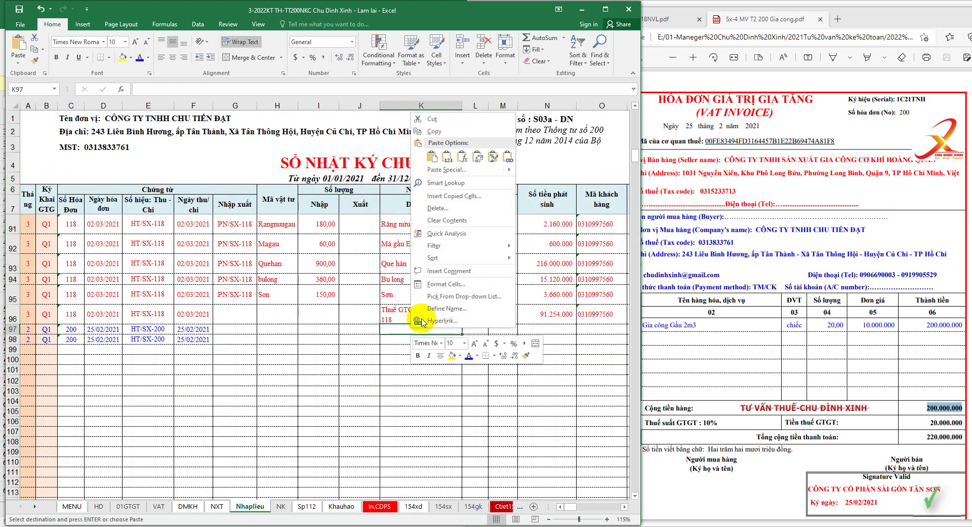
click(447, 157)
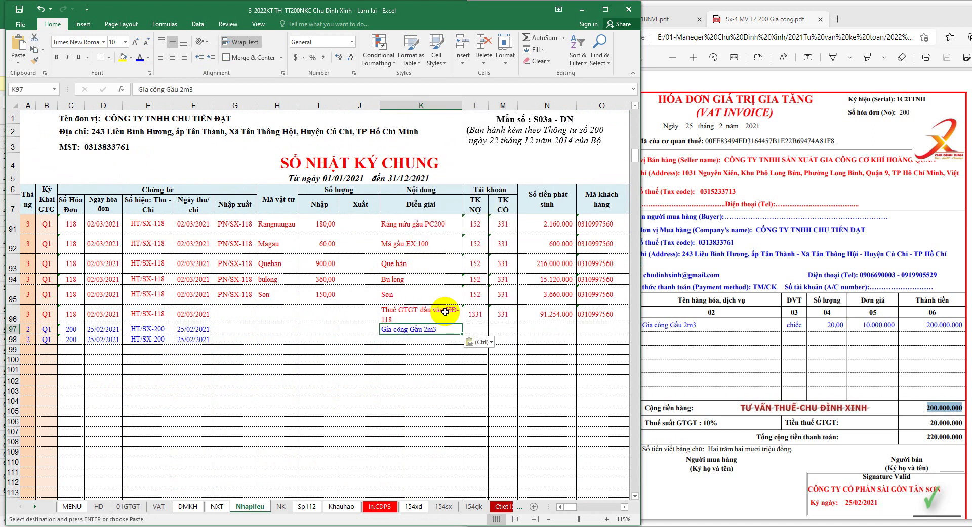
drag(445, 311, 464, 308)
key(ctrl+c)
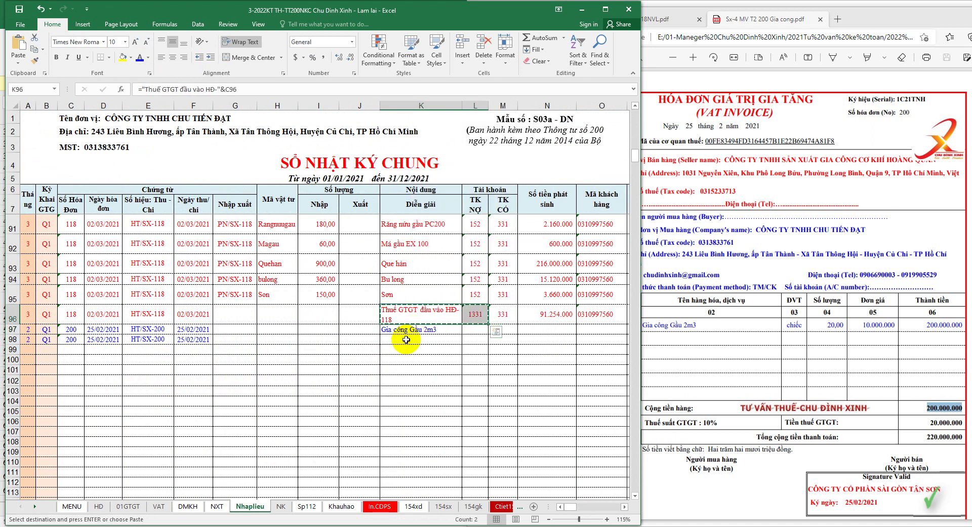
click(408, 340)
key(ctrl+v)
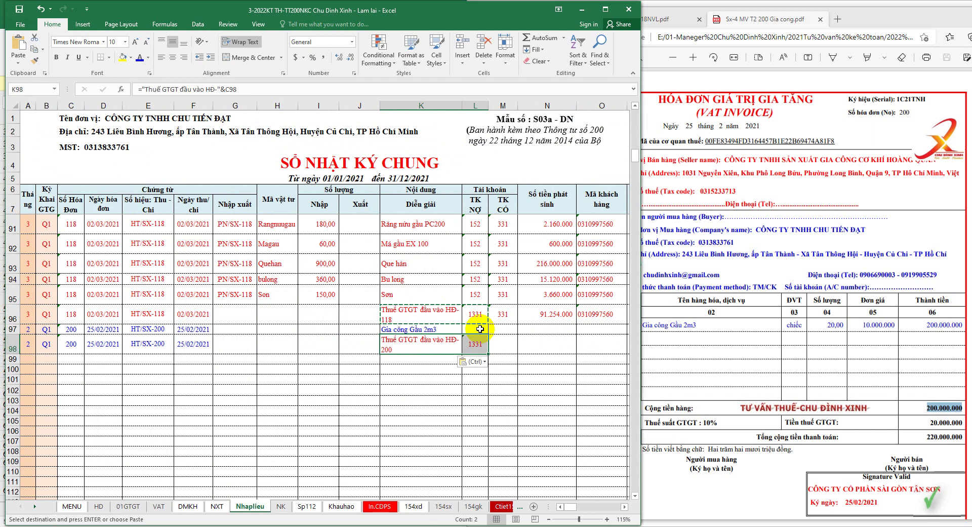
Set row 98's credit account to 331 and row 97's debit account to 627GC
click(501, 346)
text(331)
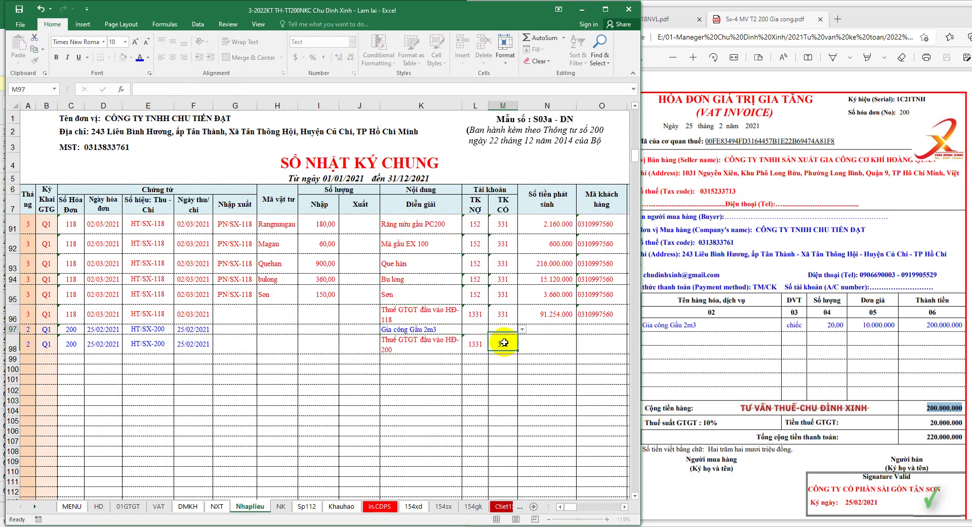
text(331)
click(467, 329)
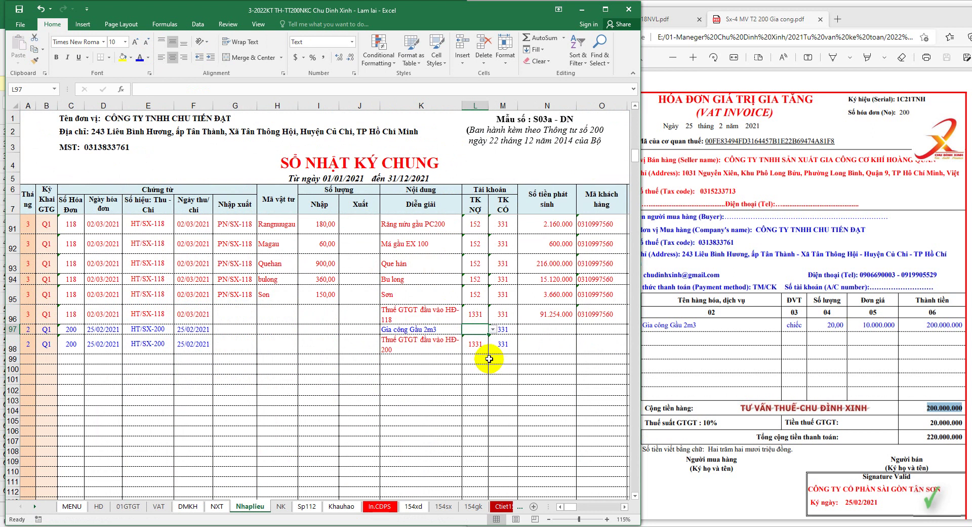
text(64)
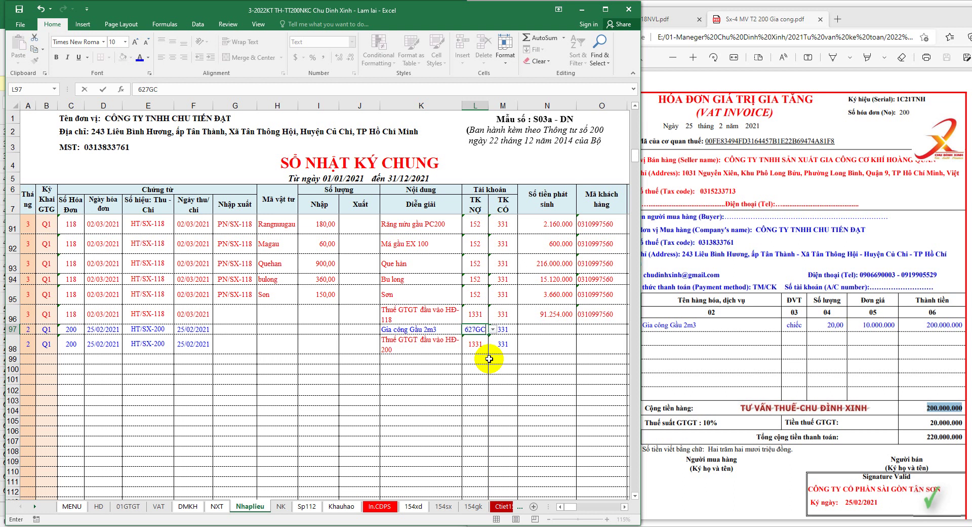
key(Return)
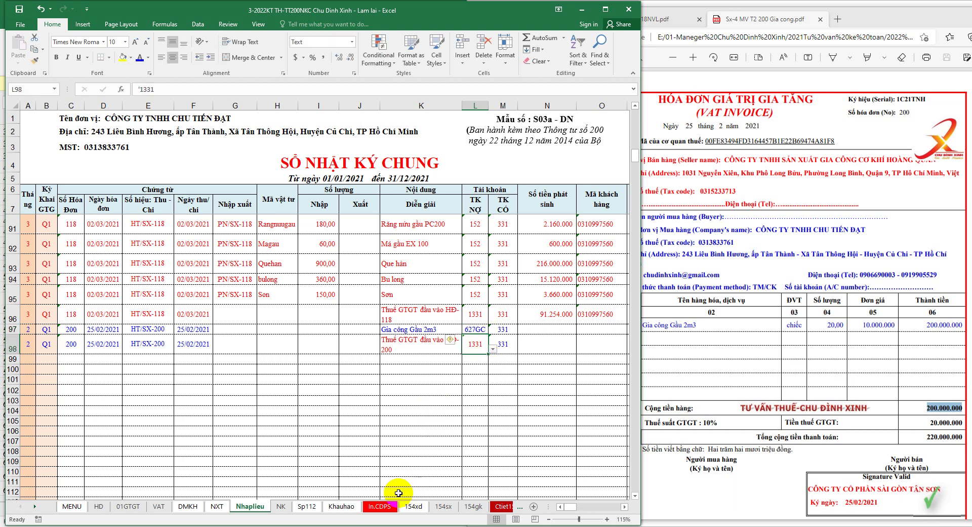
click(379, 506)
Locate account 627 at row 164 of the In.CDPS trial balance
scroll(330, 380, down, 2)
scroll(330, 379, down, 3)
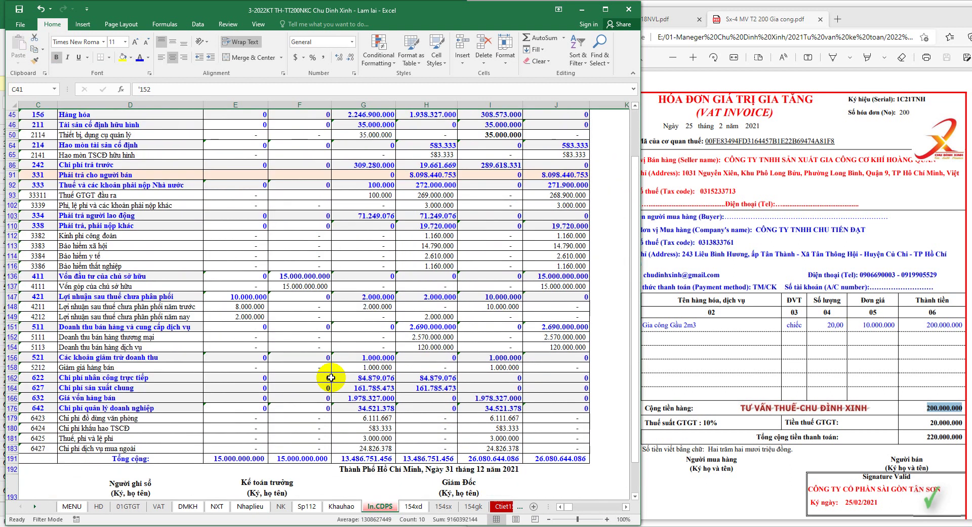
scroll(332, 377, down, 2)
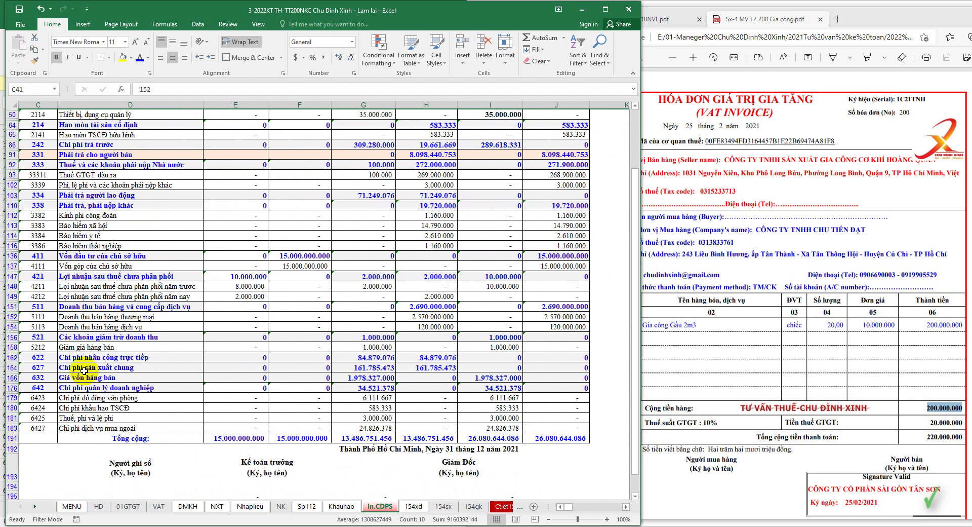
click(11, 368)
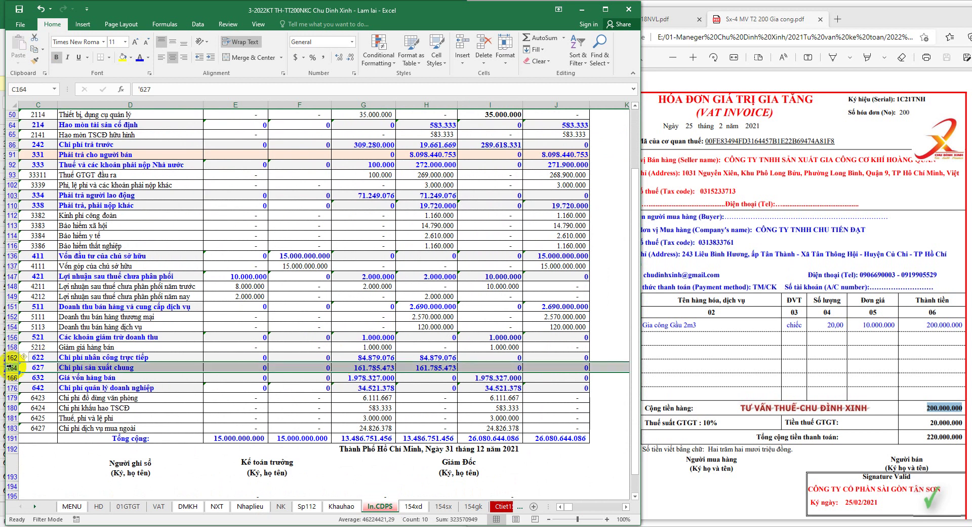
scroll(226, 384, up, 3)
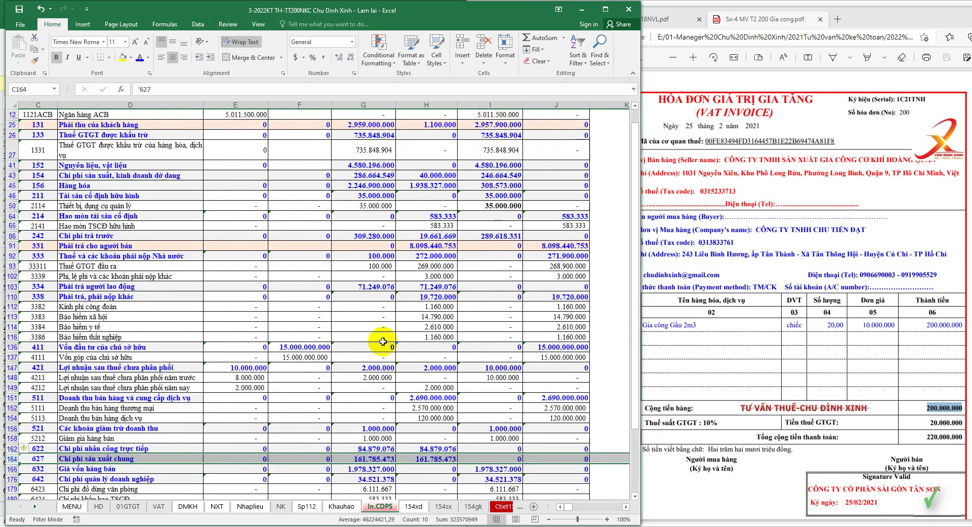
click(605, 9)
scroll(719, 172, up, 2)
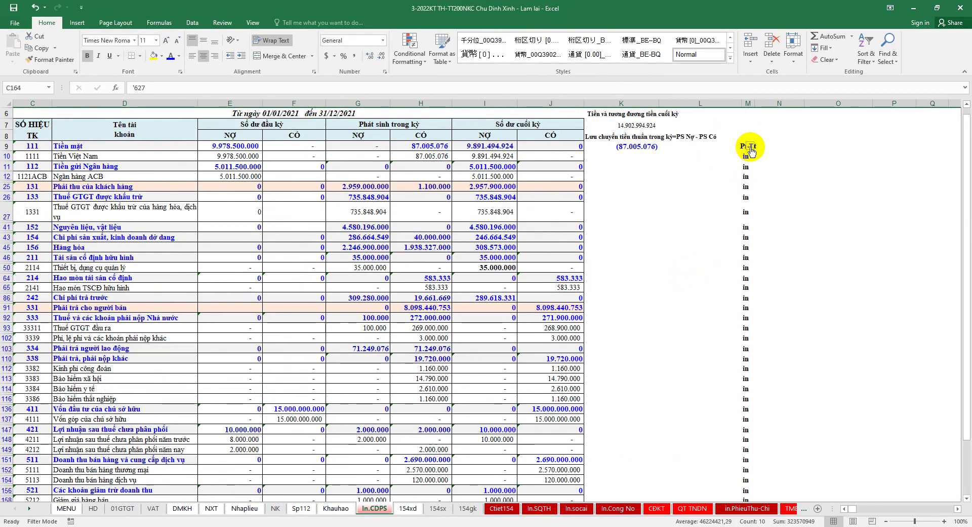
Adjust the column M filter to include blank rows so all accounts show
click(750, 145)
click(690, 338)
scroll(463, 319, down, 3)
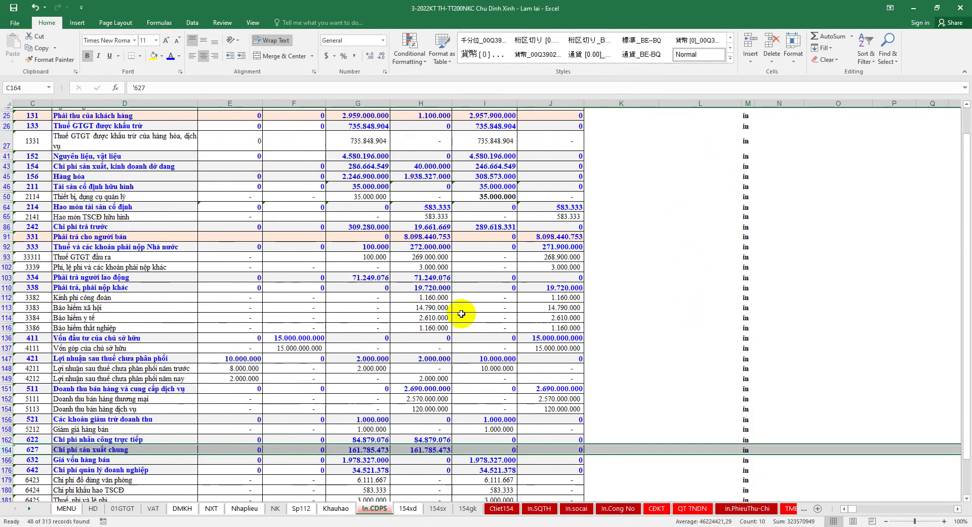
scroll(462, 319, down, 2)
scroll(631, 241, up, 5)
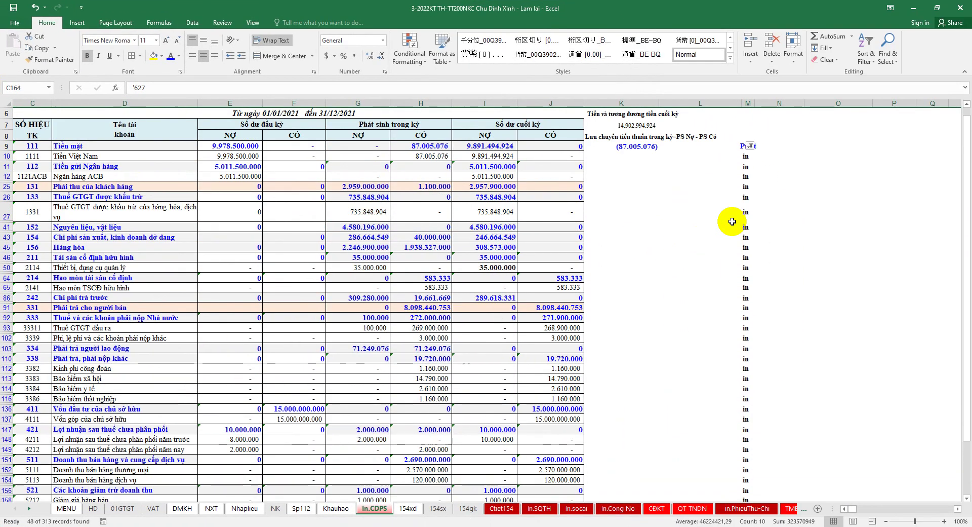
click(750, 146)
click(665, 261)
click(689, 338)
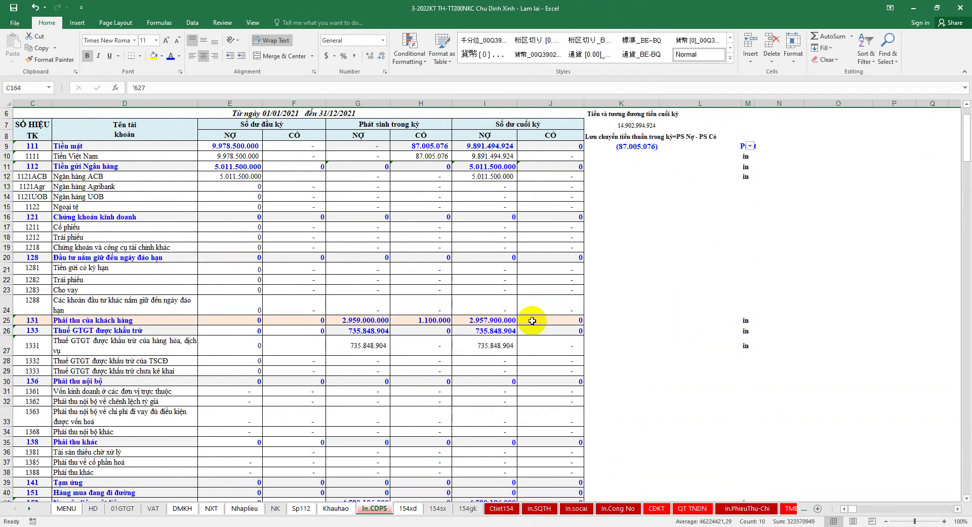
Copy the 627GC account code from cell C165
scroll(375, 341, down, 2)
scroll(301, 364, down, 5)
scroll(302, 365, down, 5)
scroll(299, 364, down, 6)
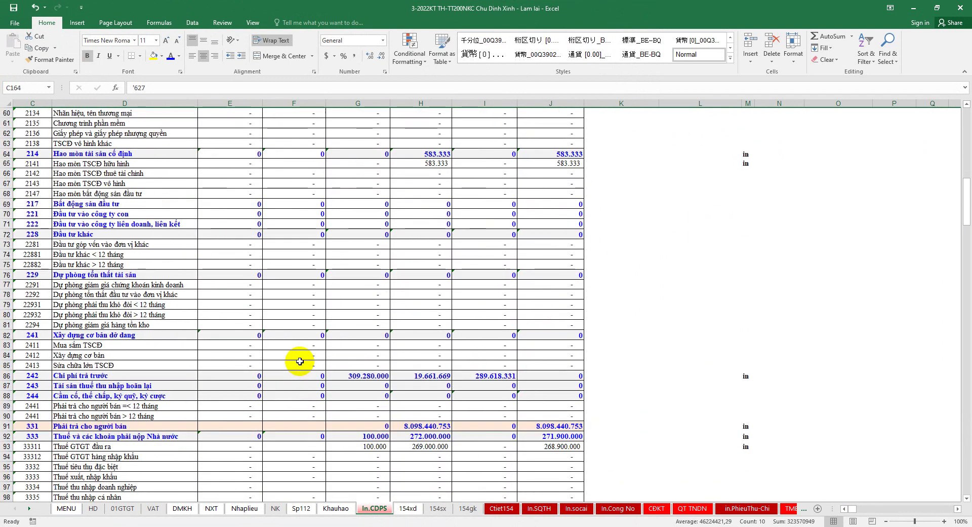
scroll(299, 364, down, 5)
scroll(299, 362, down, 6)
scroll(298, 362, down, 3)
scroll(299, 363, down, 6)
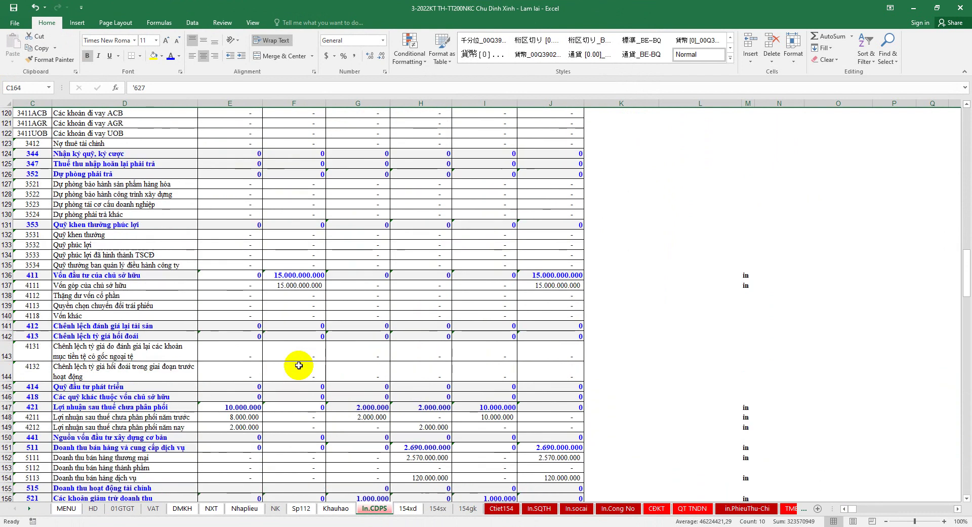
scroll(298, 365, down, 3)
scroll(297, 366, down, 3)
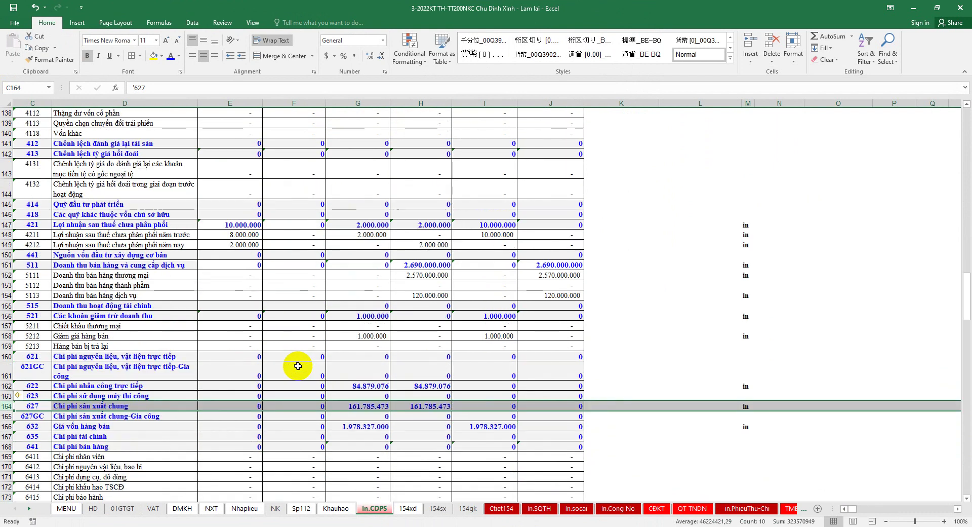
click(6, 416)
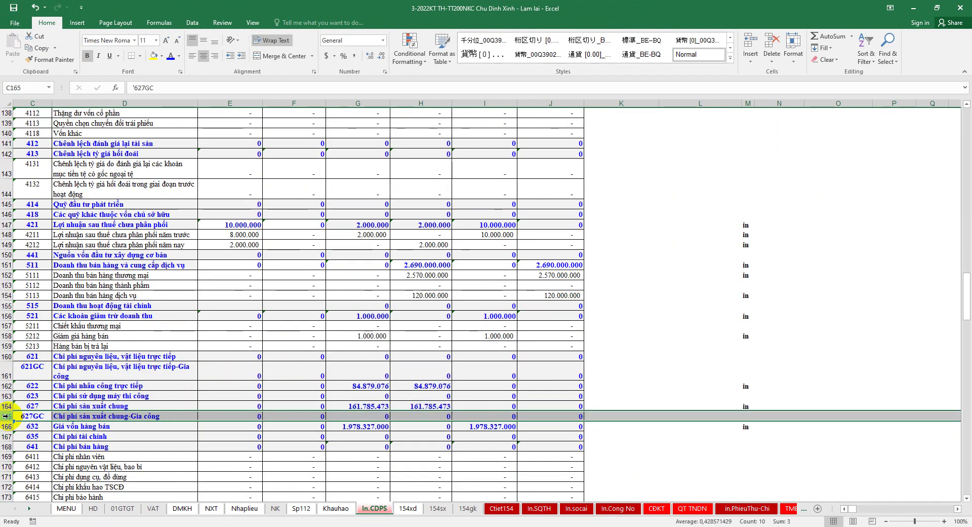
click(46, 416)
right_click(46, 416)
click(76, 222)
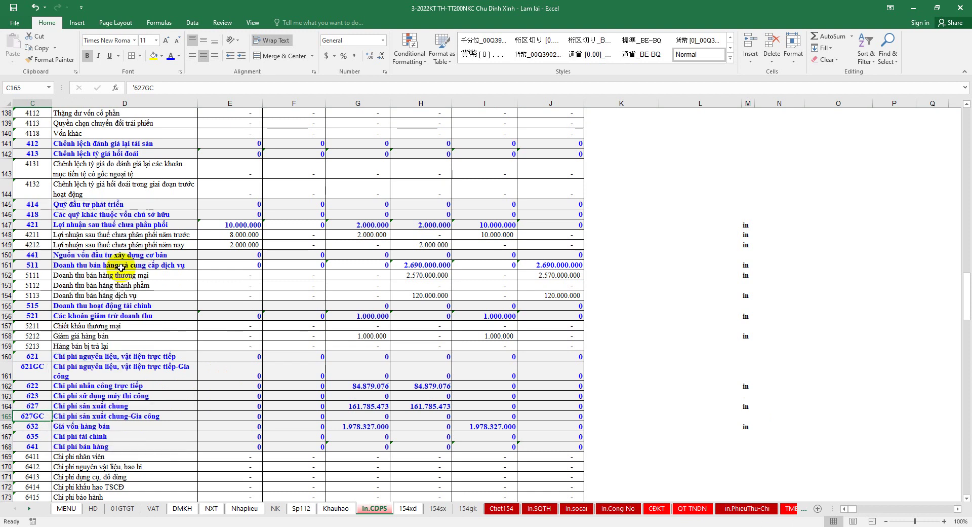
Paste 627GC as a value into Nhaplieu cell L97 as the debit account
click(242, 508)
click(474, 328)
right_click(473, 328)
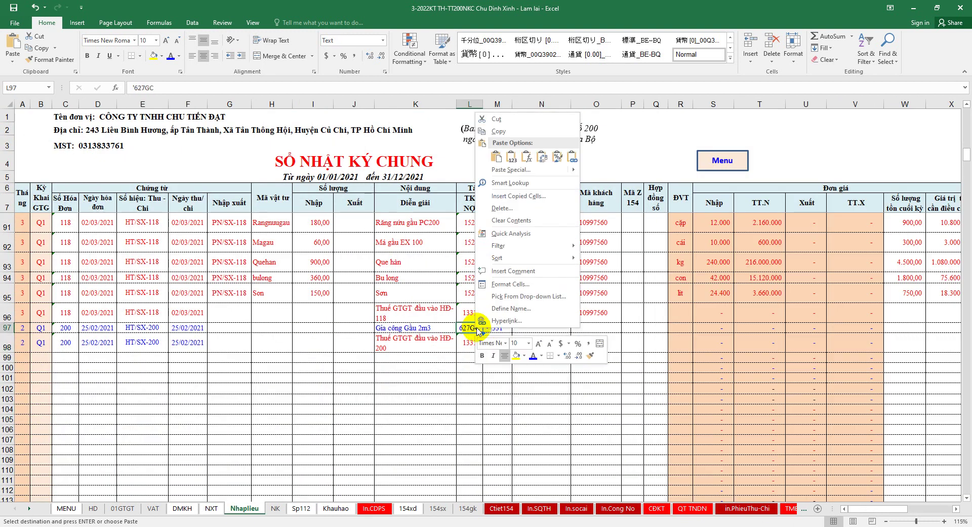
click(517, 158)
Paste the 200.000.000 amount from VAT!G58 as a value into N97
click(539, 328)
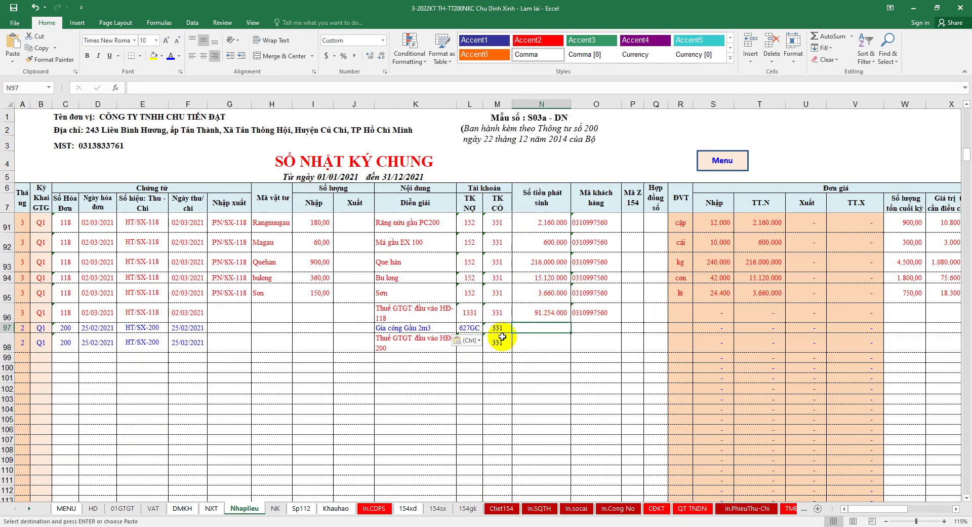
click(153, 508)
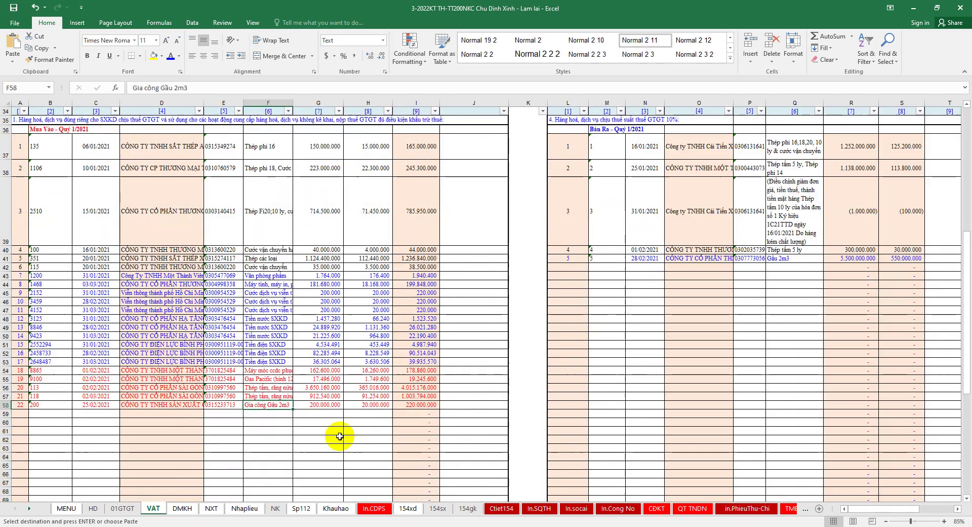
right_click(334, 404)
click(357, 205)
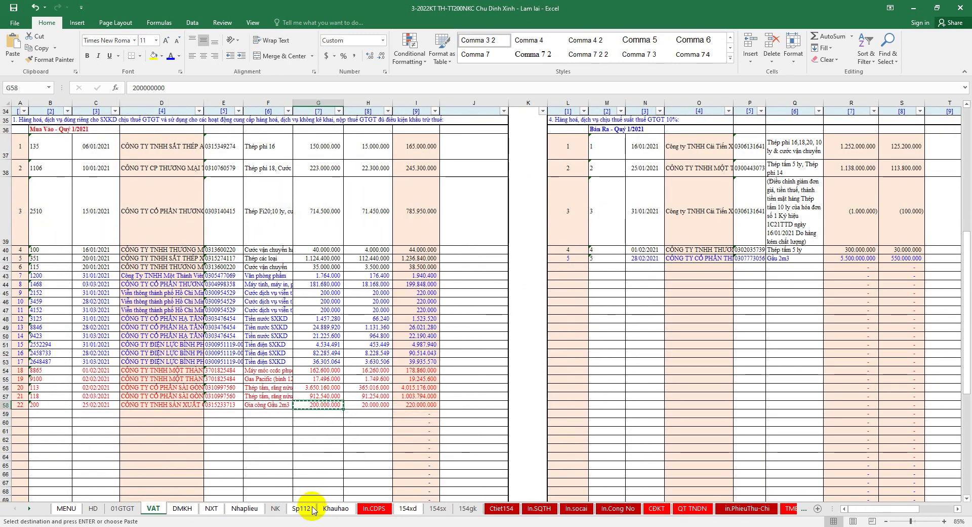
click(244, 508)
right_click(544, 328)
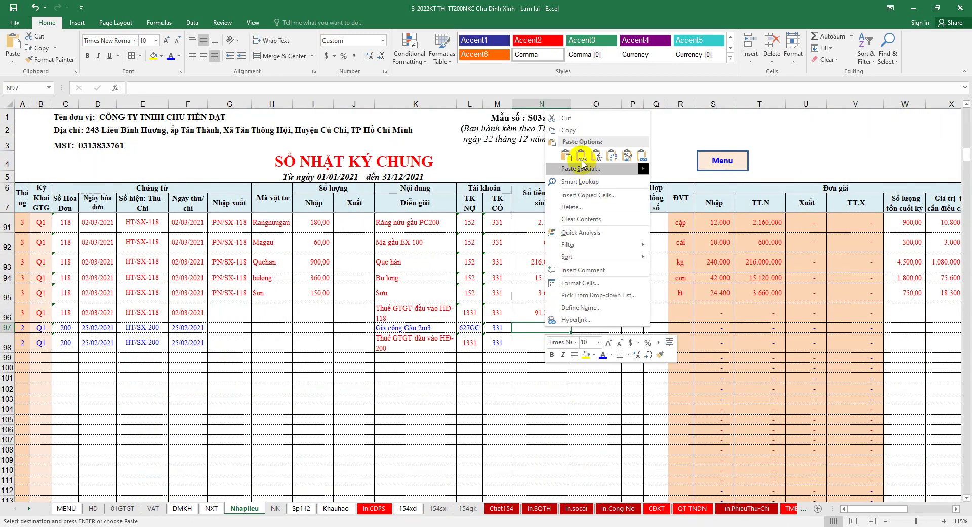
click(582, 157)
Enter the 20.000.000 VAT amount in N98
click(562, 342)
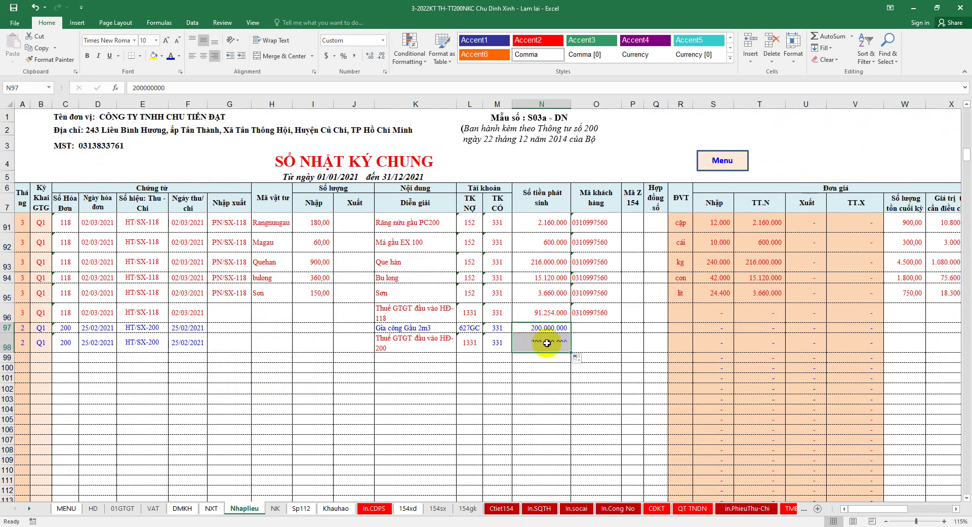
text(200000000)
key(BackSpace)
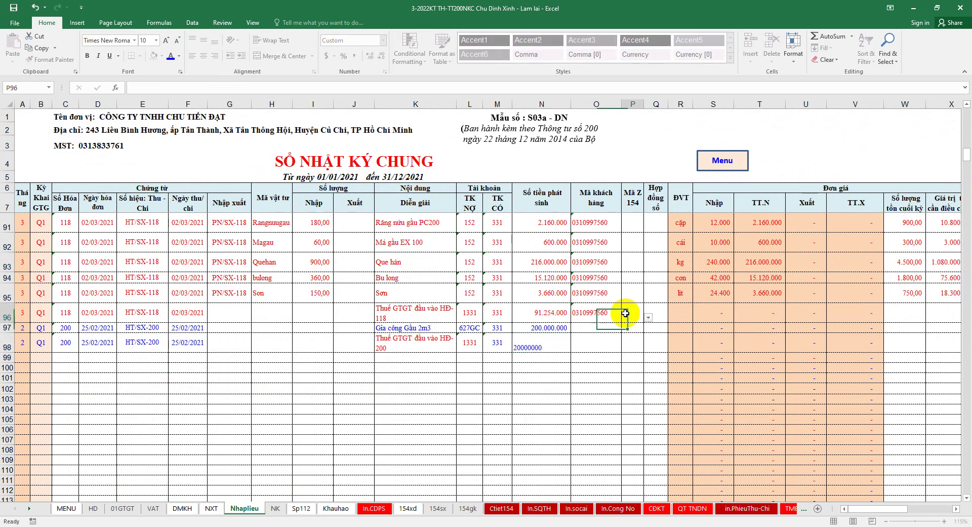
click(630, 311)
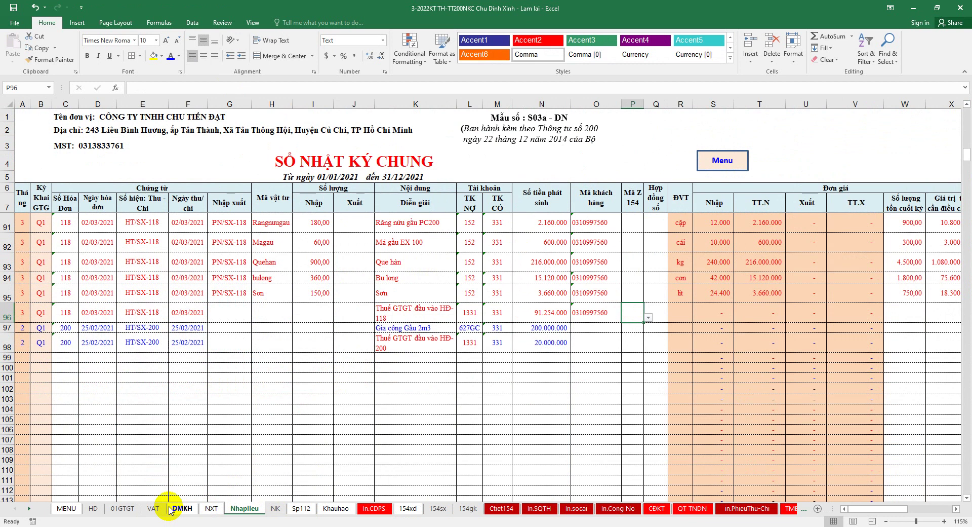
Paste the supplier's tax code from VAT!E58 into O97:O98 for both invoice 200 lines
click(154, 508)
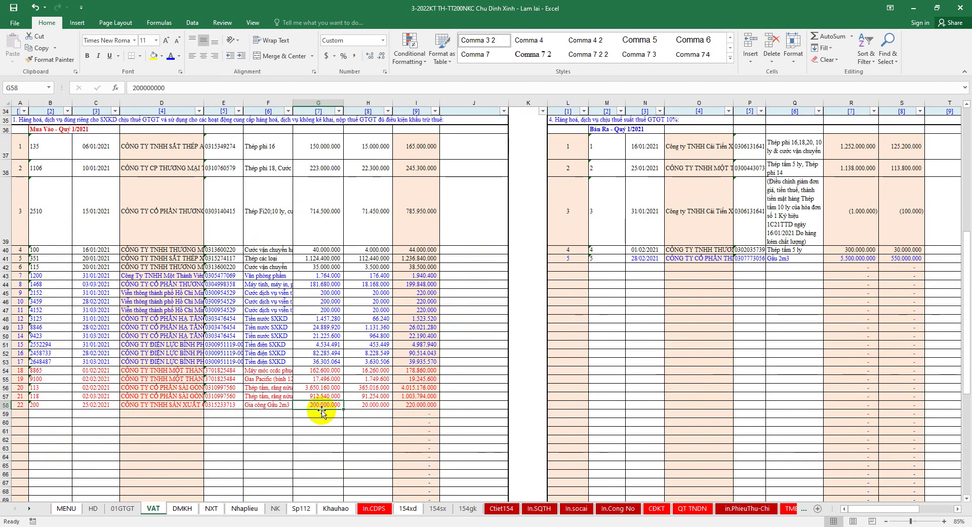
right_click(228, 405)
click(256, 205)
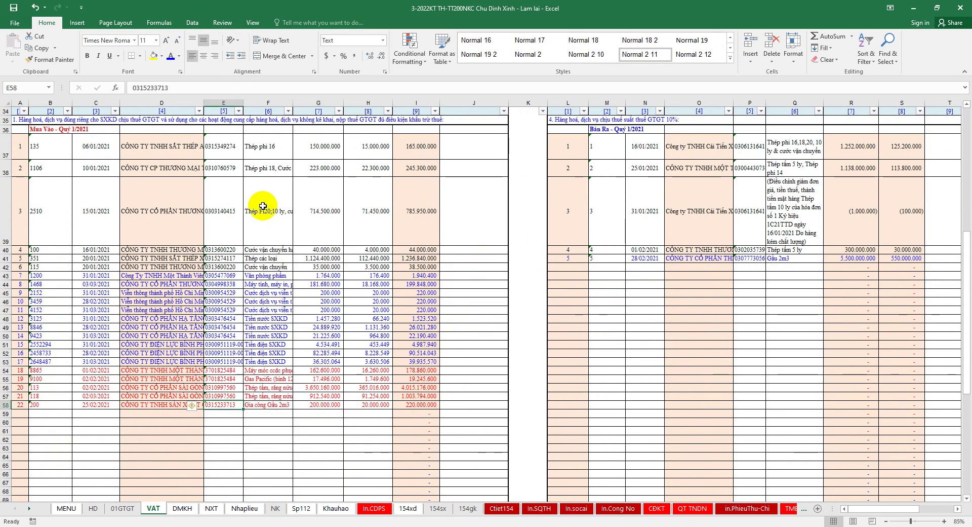
click(245, 508)
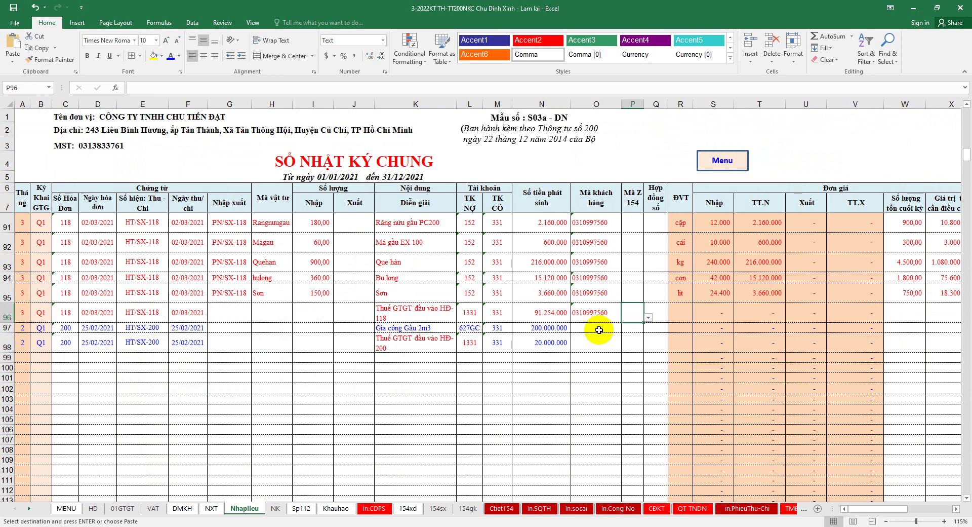
drag(597, 328, 597, 347)
right_click(598, 347)
click(635, 178)
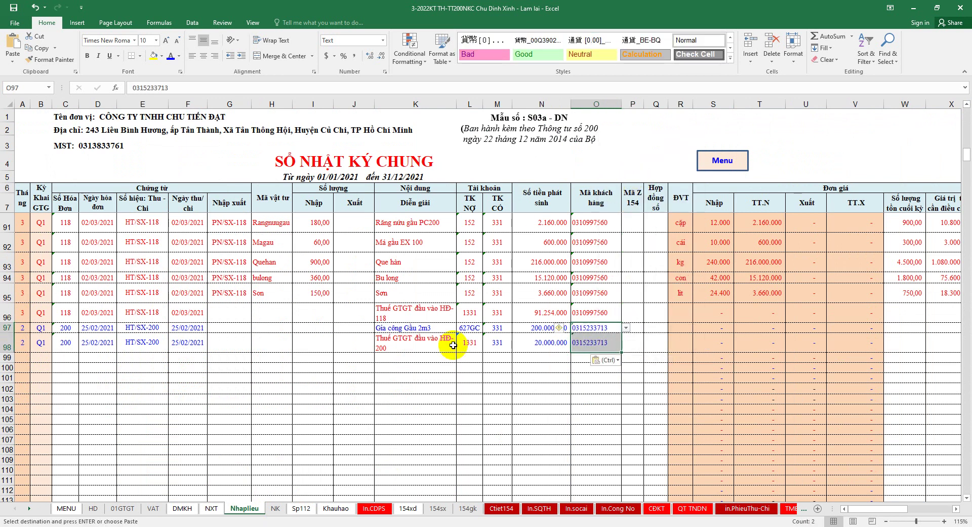
click(183, 508)
Confirm the supplier's DMKH row 48 totals, then filter In.CDPS's Print column to exclude (Blanks)
click(7, 415)
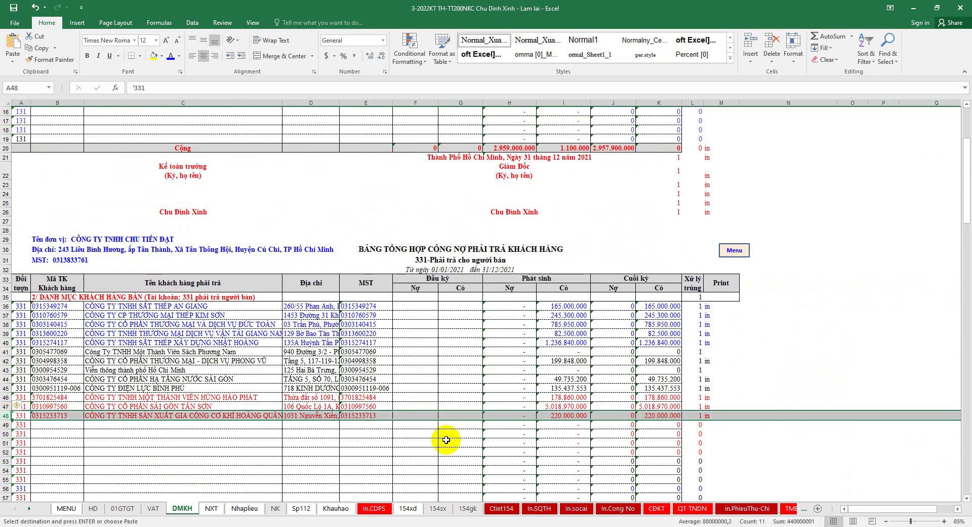
click(377, 508)
scroll(569, 336, up, 5)
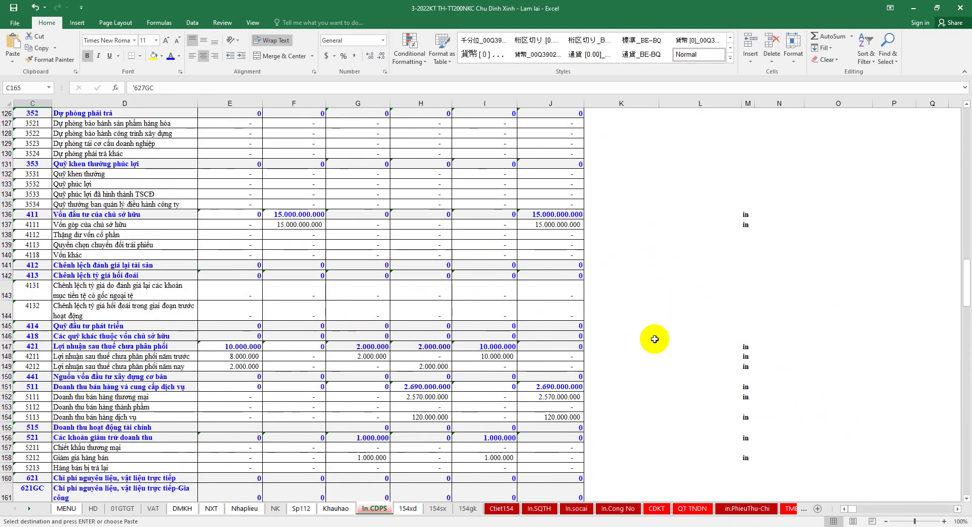
scroll(651, 336, up, 5)
drag(967, 252, 966, 112)
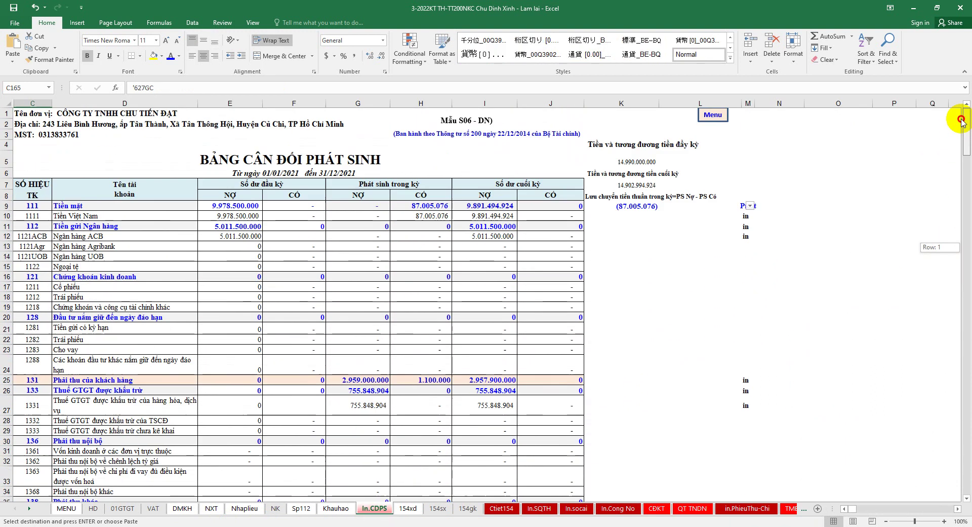
click(750, 206)
click(658, 321)
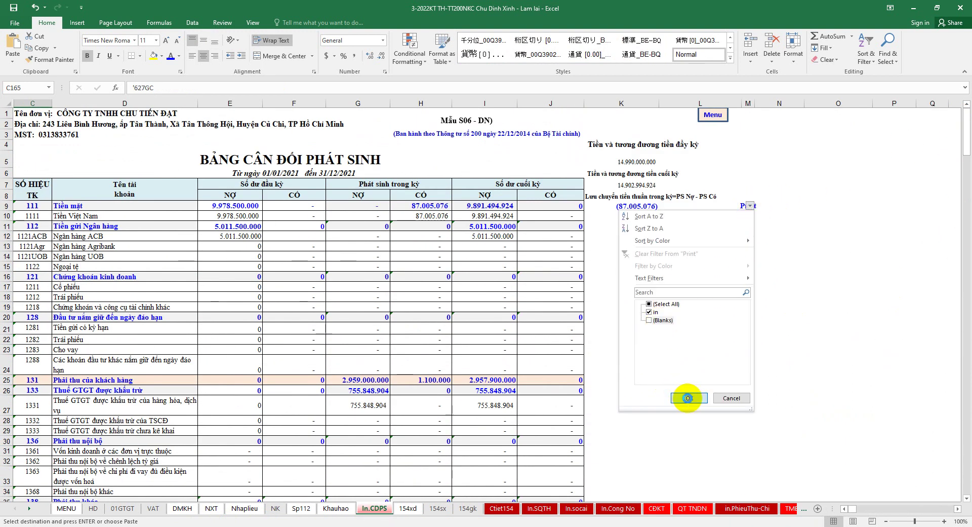
click(690, 397)
scroll(514, 373, down, 5)
scroll(514, 373, down, 2)
scroll(514, 373, down, 2)
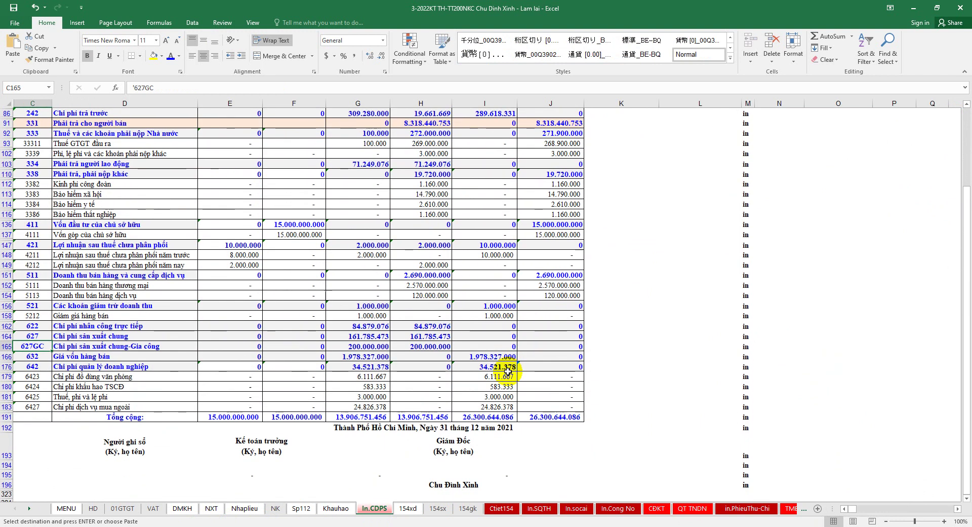
Review the 627GC row's SUMIF debit total of 200.000.000 and the account 152 row
click(380, 348)
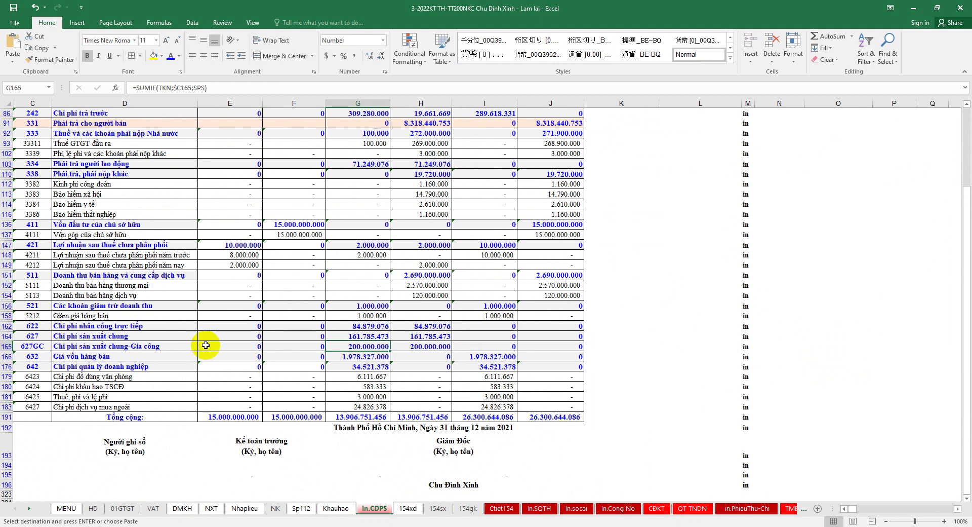
click(7, 346)
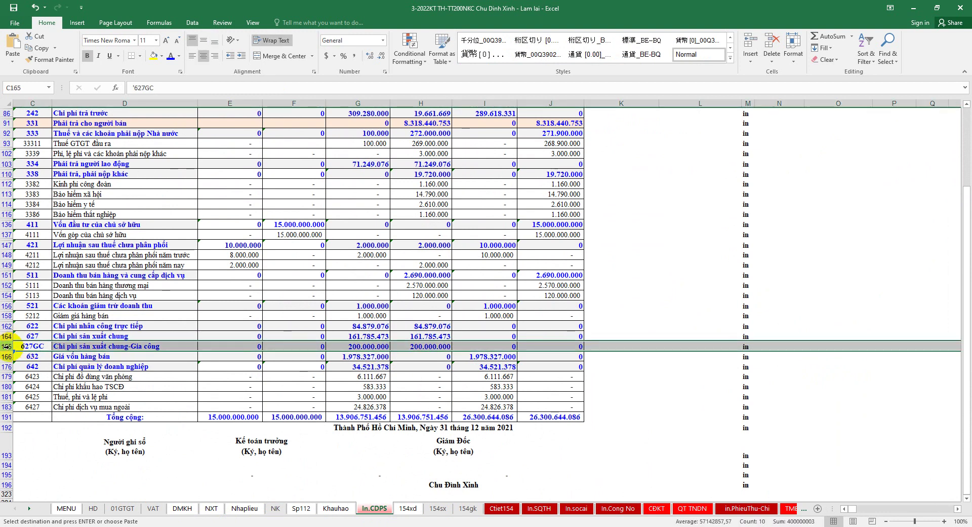
scroll(103, 412, up, 3)
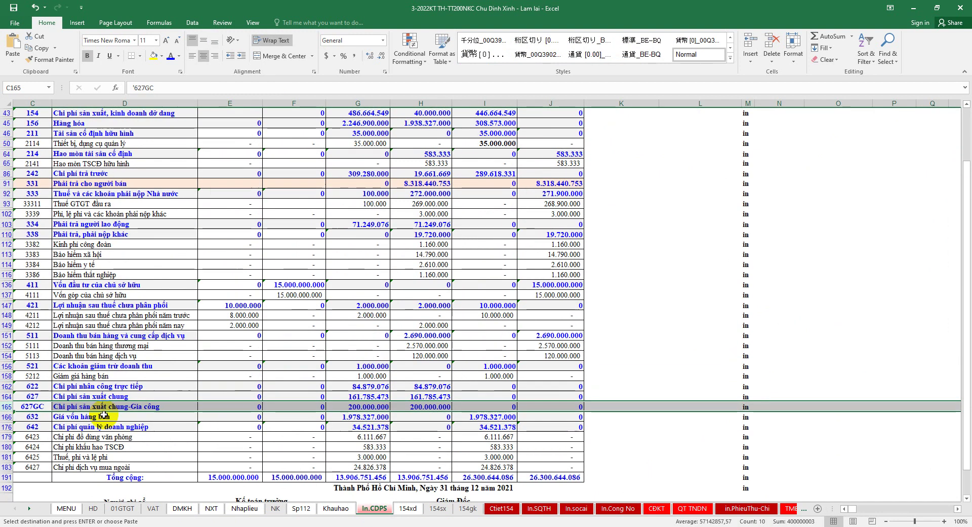
scroll(103, 411, up, 2)
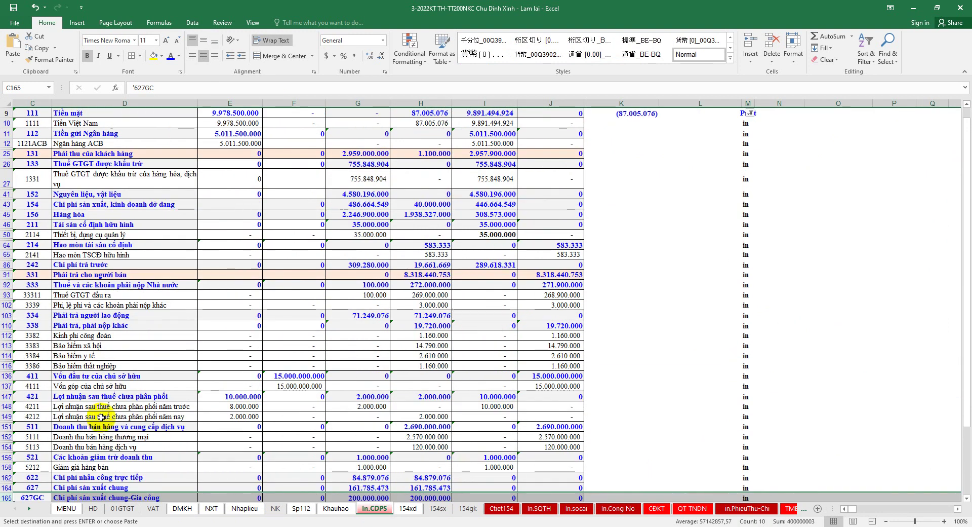
click(5, 194)
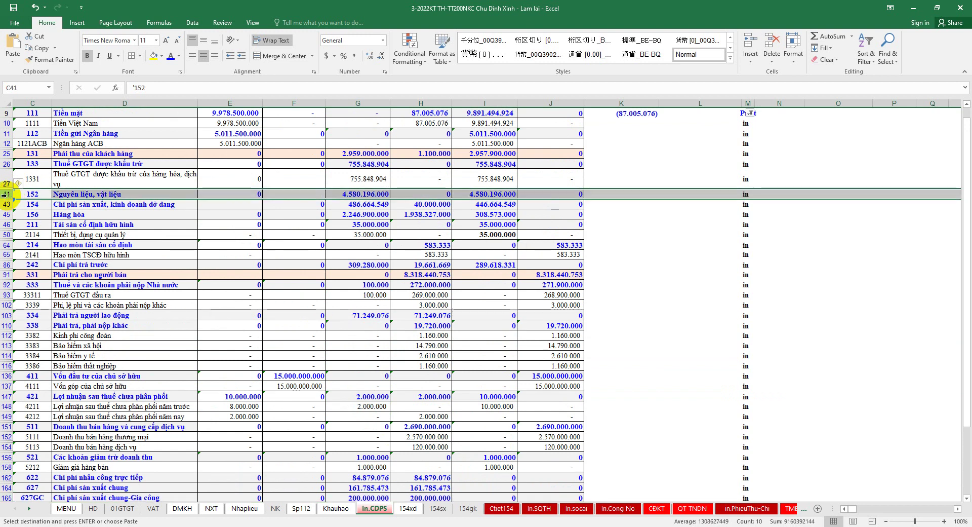
Open the NXT inventory summary and check the Chênh lệch difference column AE
click(209, 509)
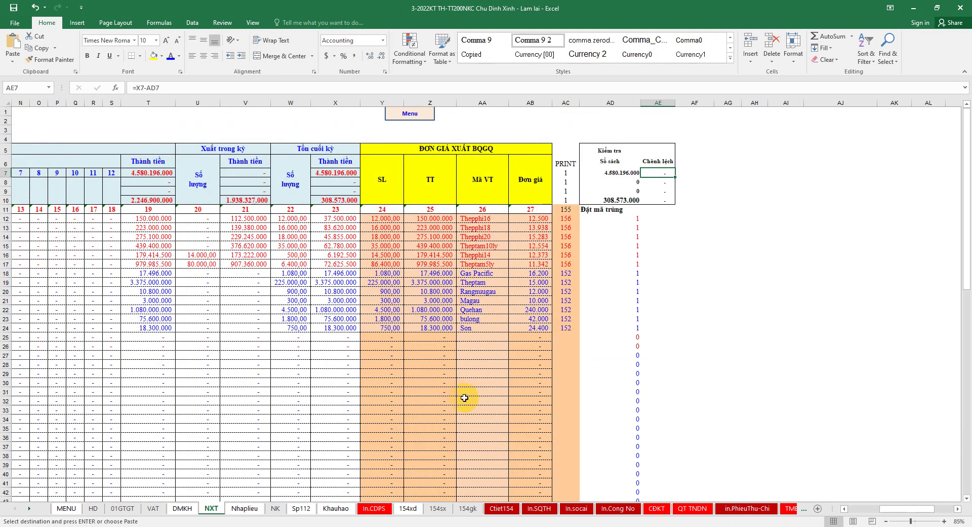
click(656, 100)
drag(885, 508, 843, 508)
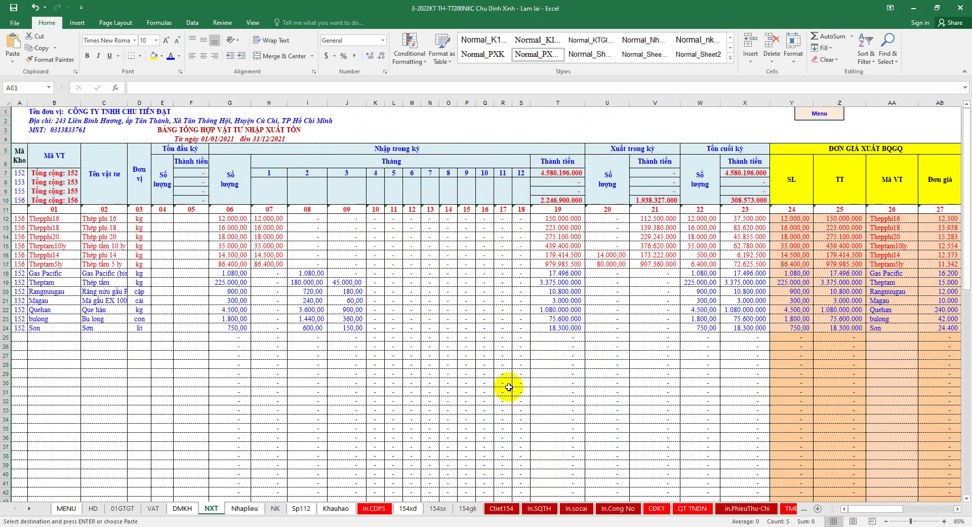